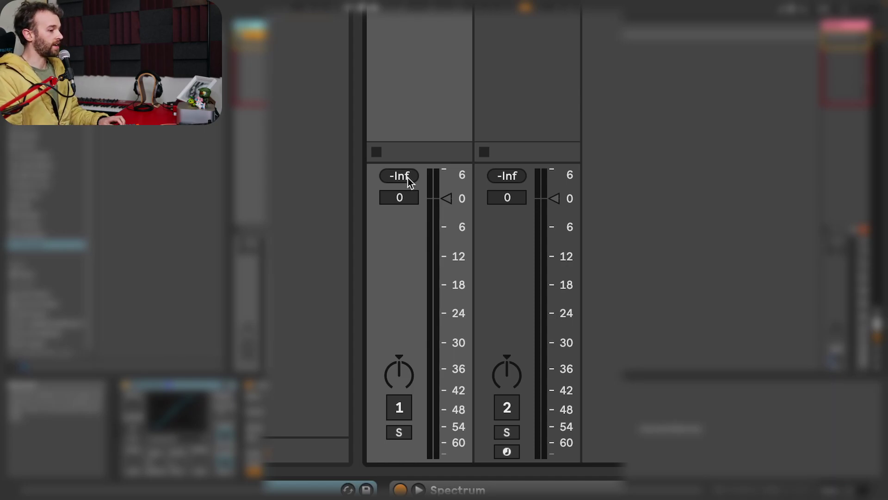
- Solo track 1, play it, and set its volume to -6 dB
left_click(400, 432)
key("space")
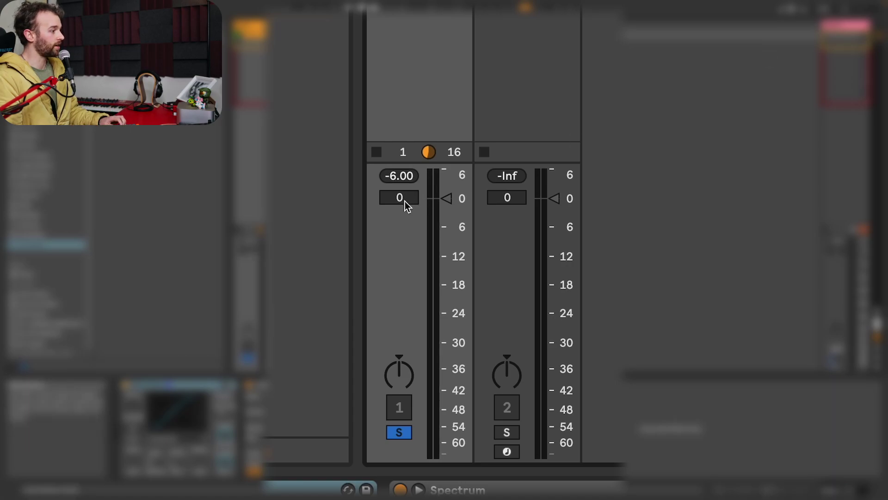
left_click(404, 201)
type("-6")
key("Return")
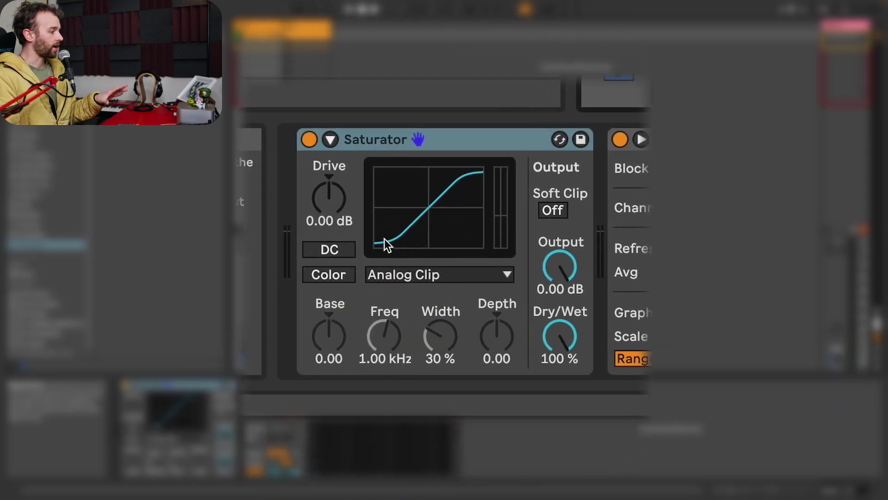
- Set the Saturator's Drive to 10 dB with the Analog Clip curve and play the track to check its peak level
left_click(433, 275)
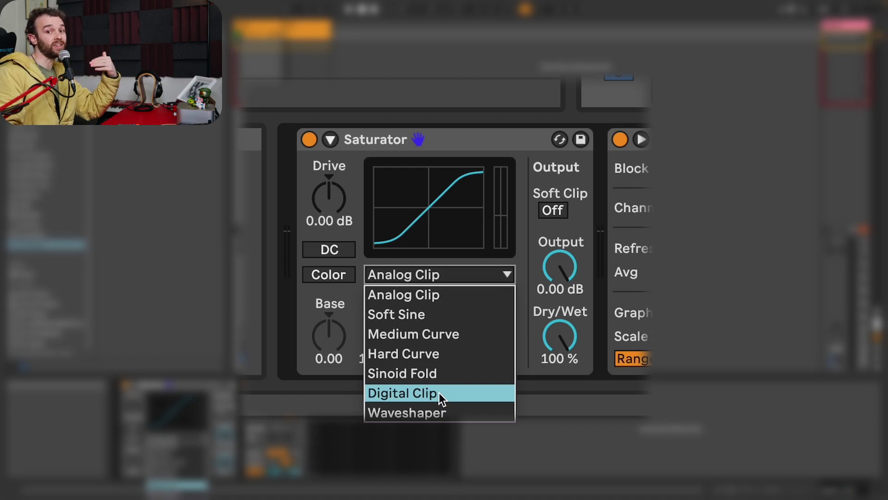
left_click(434, 274)
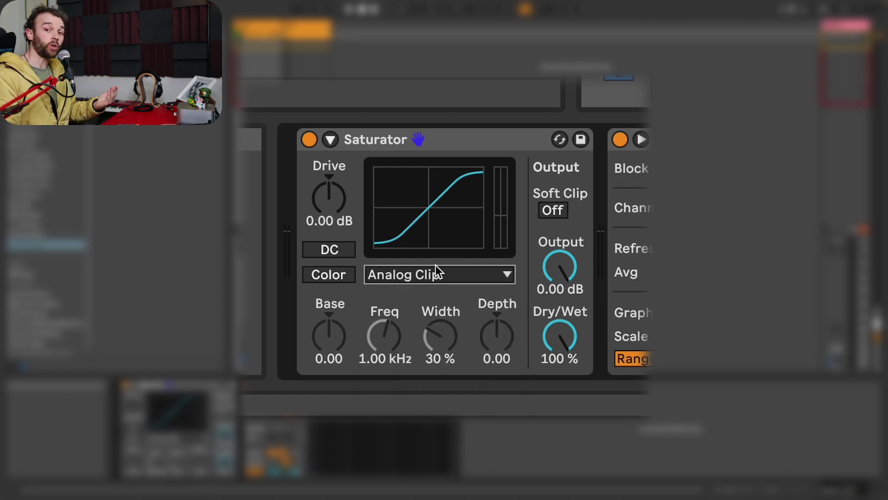
left_click(326, 208)
type("10")
key("Return")
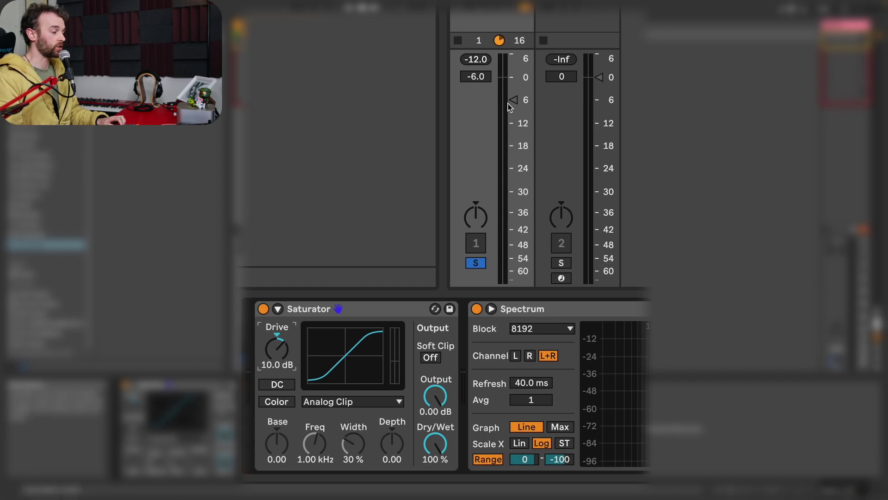
key("space")
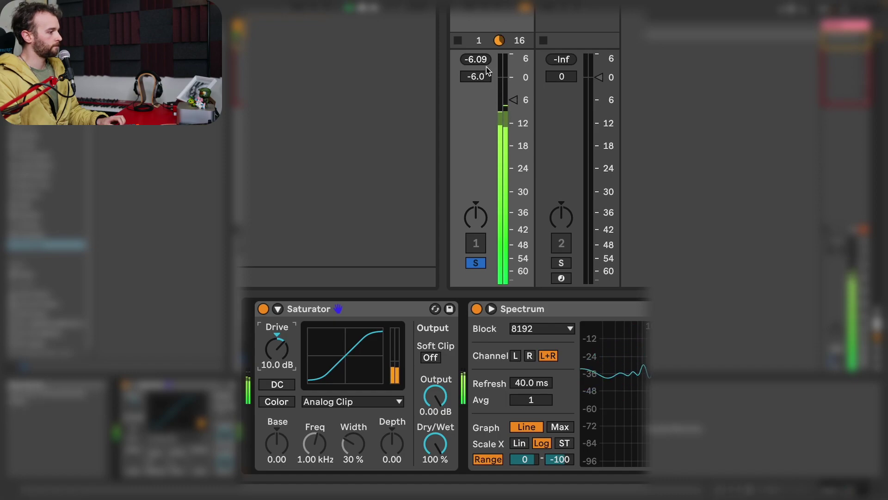
key("space")
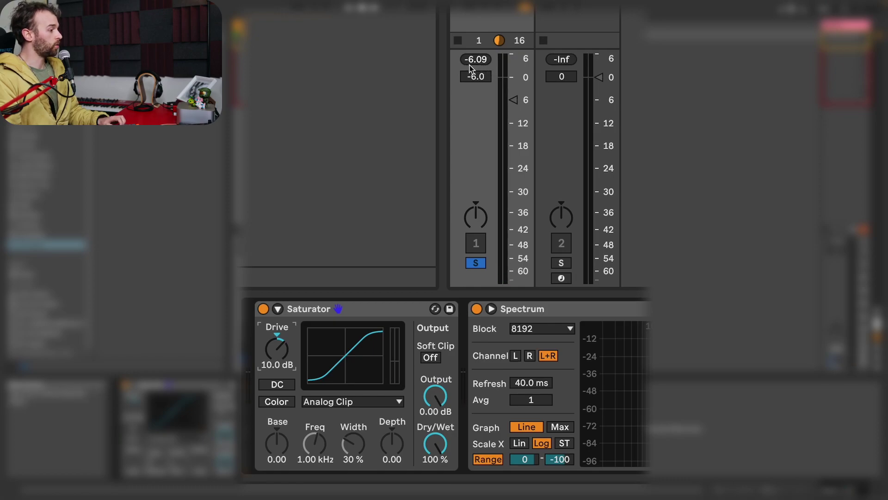
- Switch the Saturator curve to Soft Sine, reset track 1's peak reading, and play the track to check its level
left_click(397, 402)
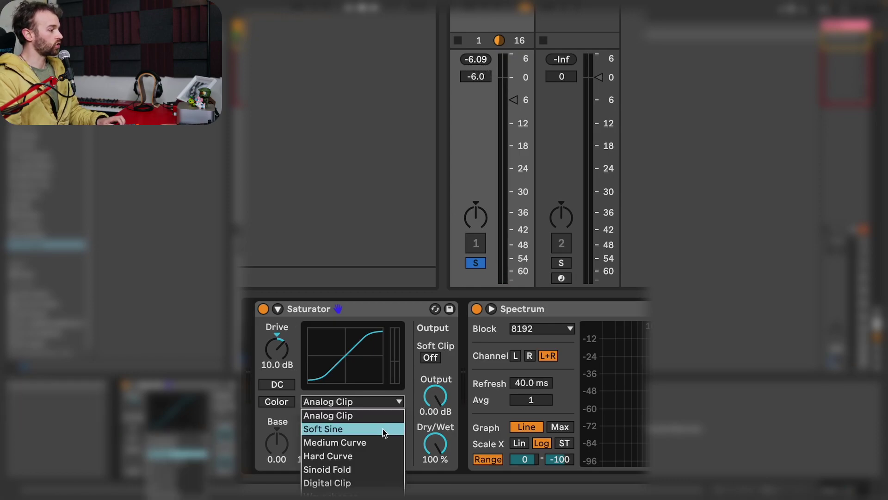
left_click(383, 428)
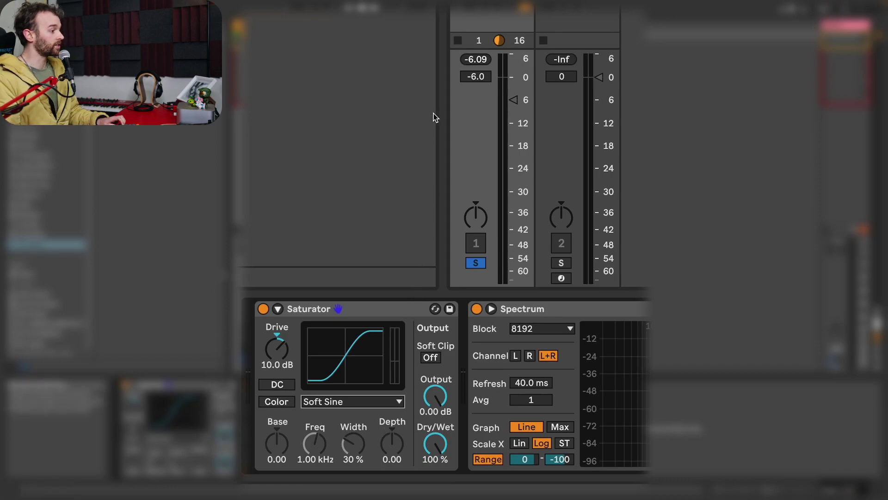
left_click(478, 59)
key("space")
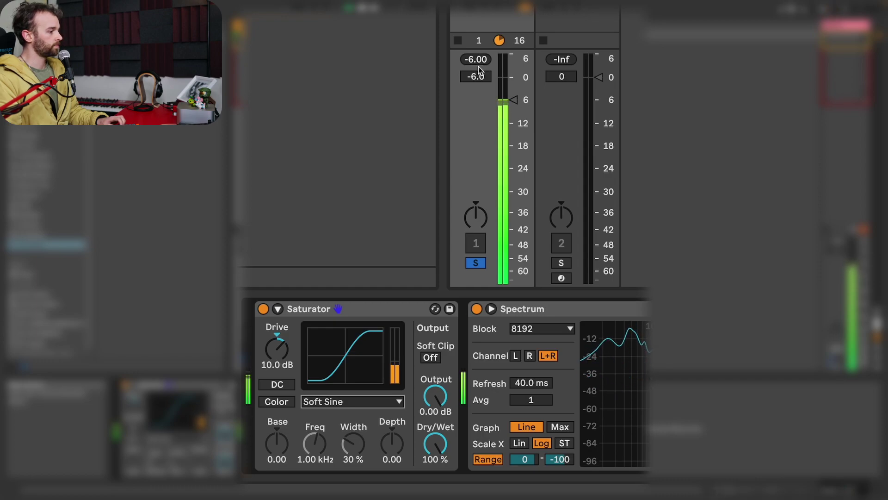
- Compare the track's peak level with the Saturator set to Medium Curve and to Hard Curve
left_click(351, 401)
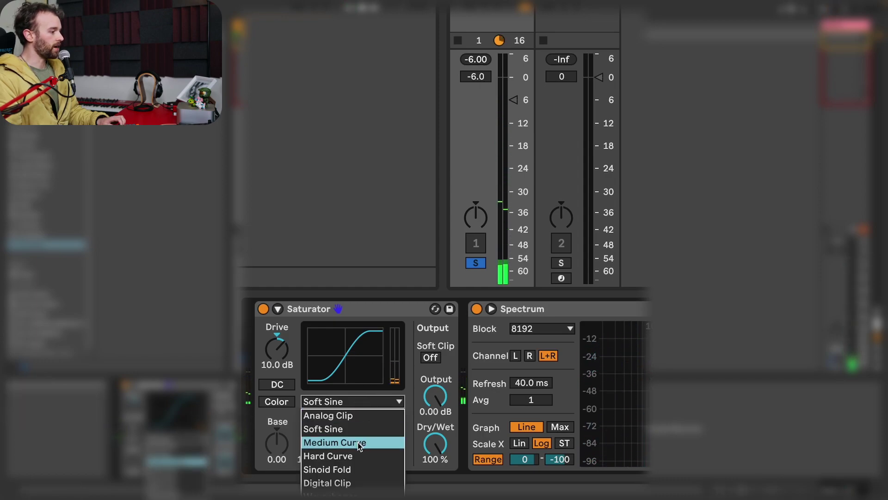
left_click(359, 443)
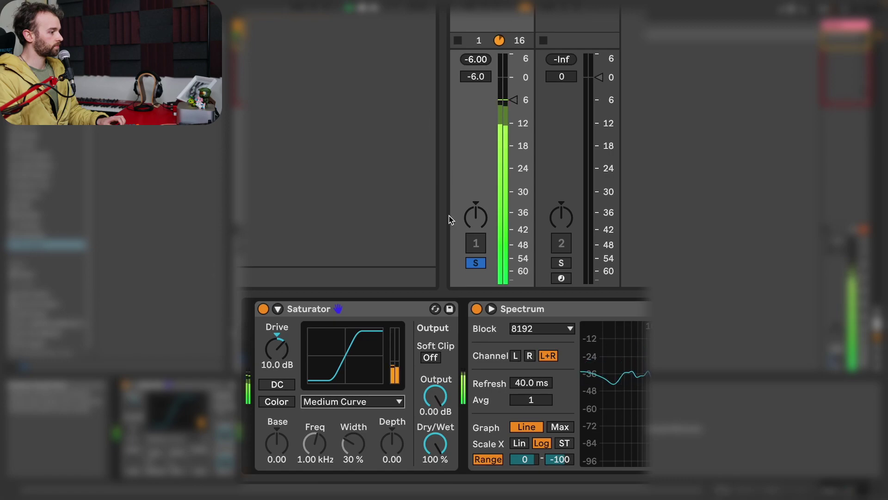
left_click(352, 401)
left_click(329, 456)
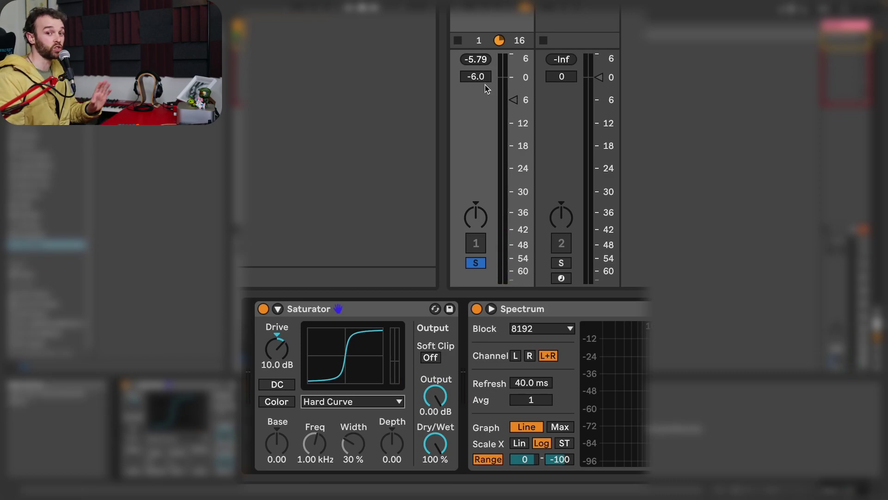
- Compare the track's peak level with the Saturator set to Sinoid Fold and to Digital Clip
left_click(352, 401)
left_click(383, 470)
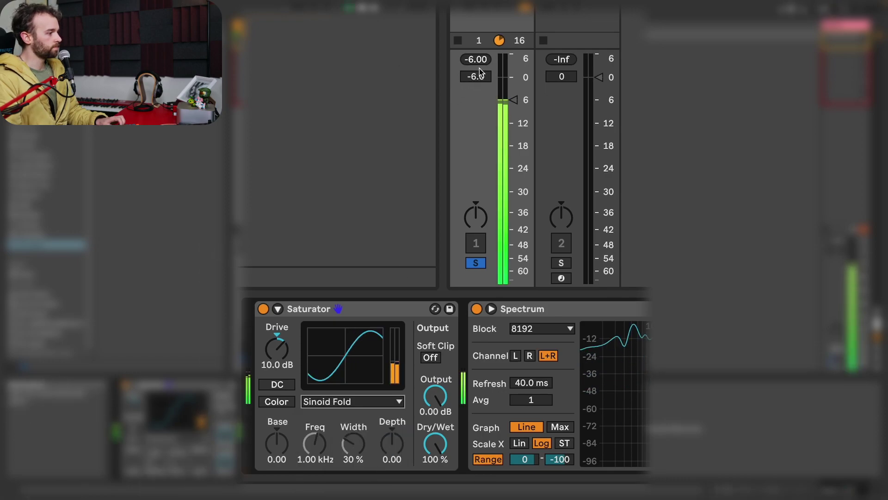
left_click(352, 401)
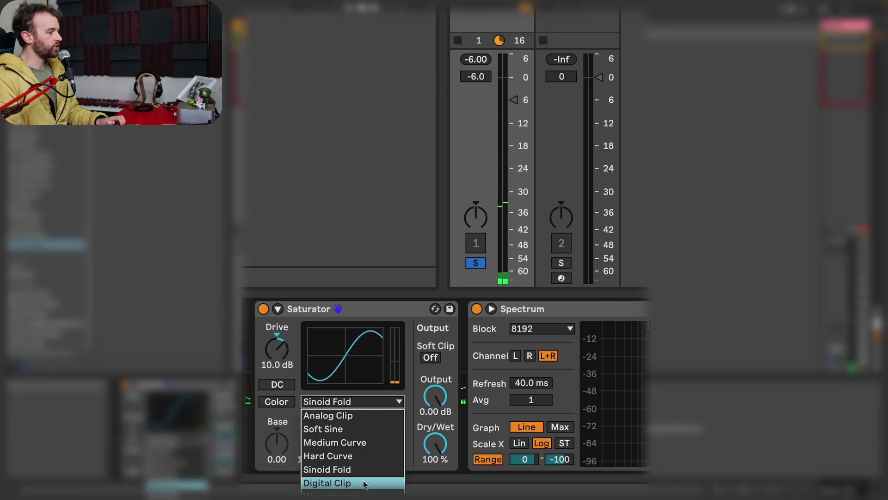
left_click(363, 481)
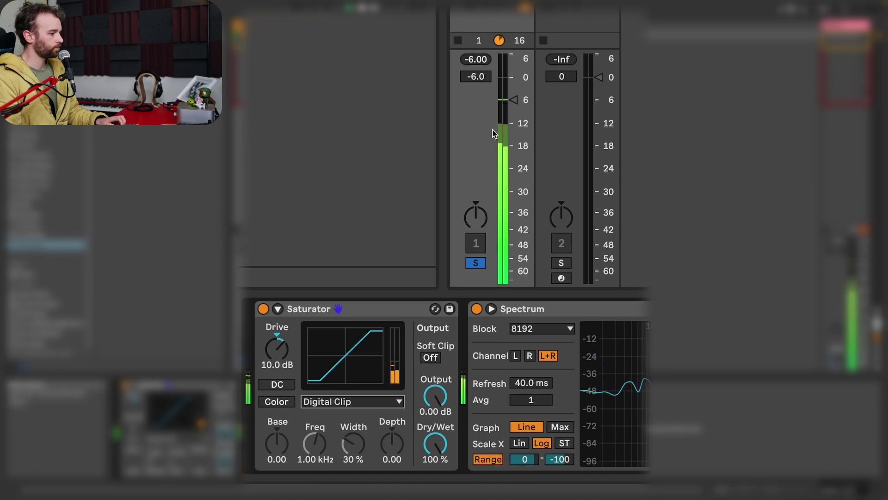
key("space")
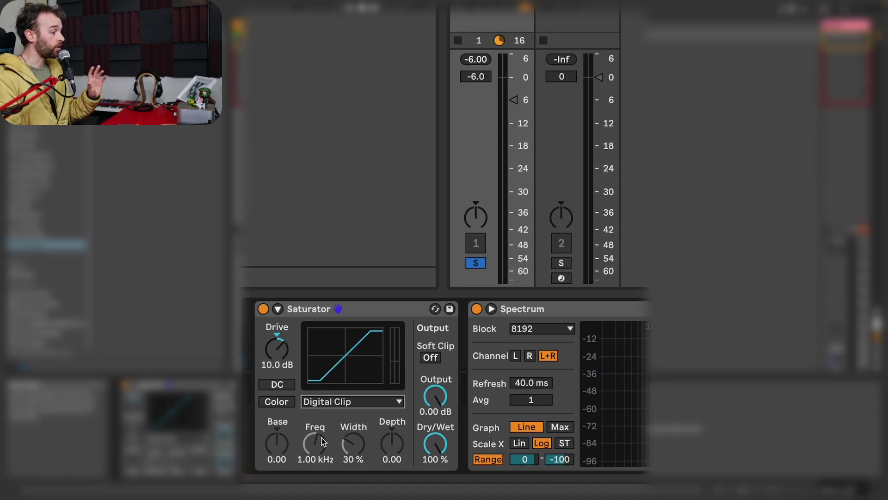
- Raise the Saturator's Drive to 36 dB during playback to check the Digital Clip ceiling, and reset Drive to 0 dB
left_click(281, 361)
key("space")
left_click_drag(281, 362, 281, 326)
key("space")
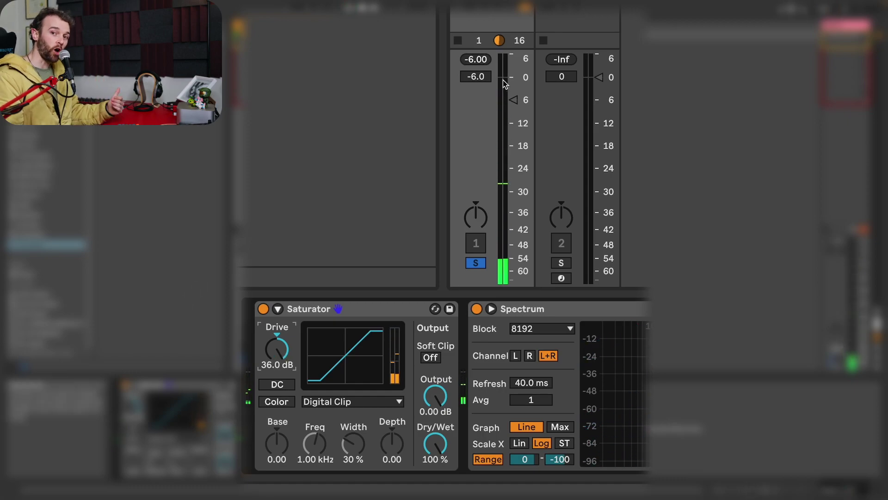
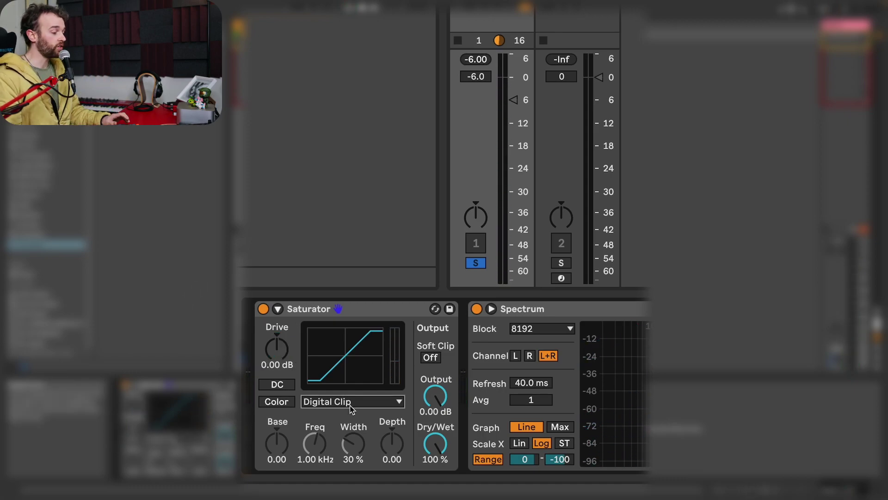
- Switch the Saturator curve to Waveshaper and toggle the device's extended controls
left_click(349, 402)
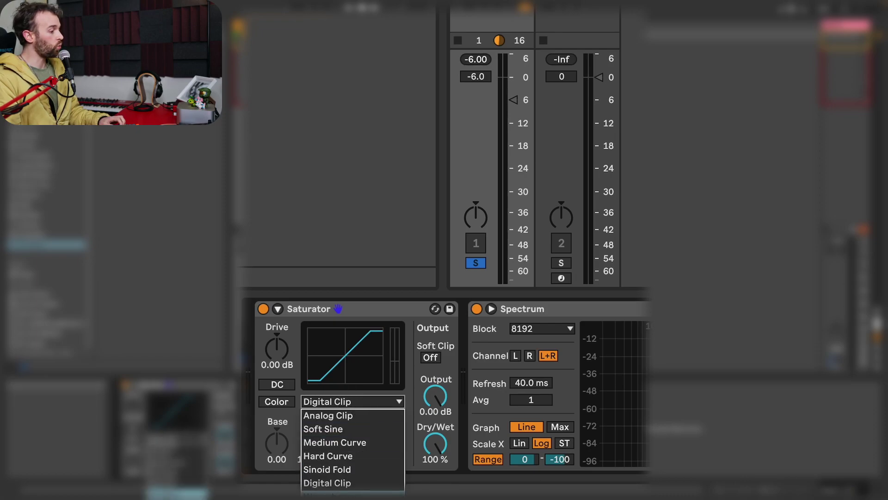
left_click(333, 469)
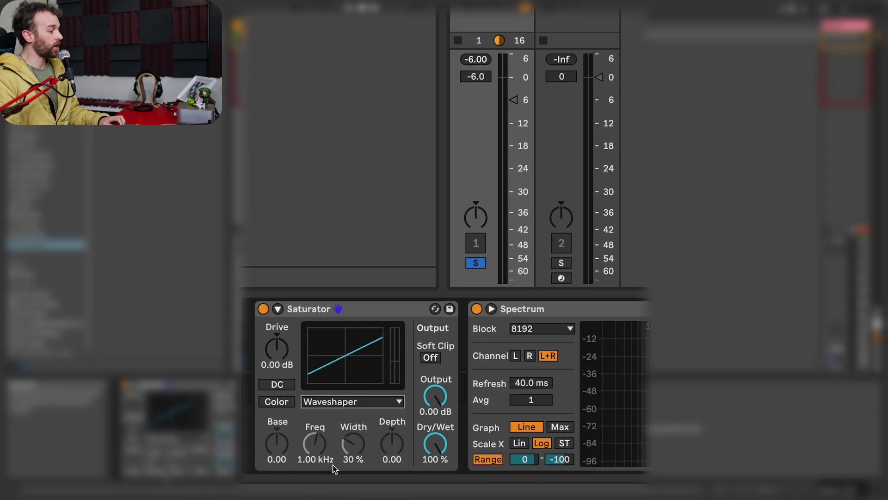
left_click(277, 309)
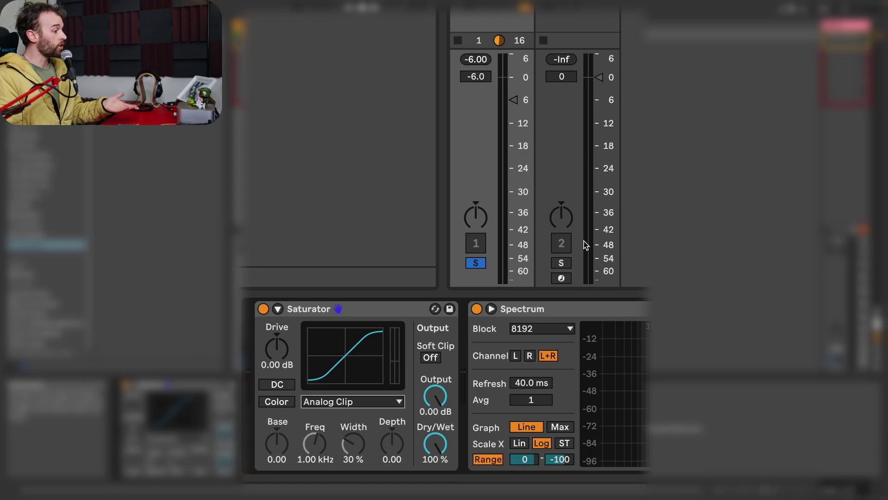
- Enable Hi-Quality mode on the Saturator and reset track 1's peak reading
right_click(345, 311)
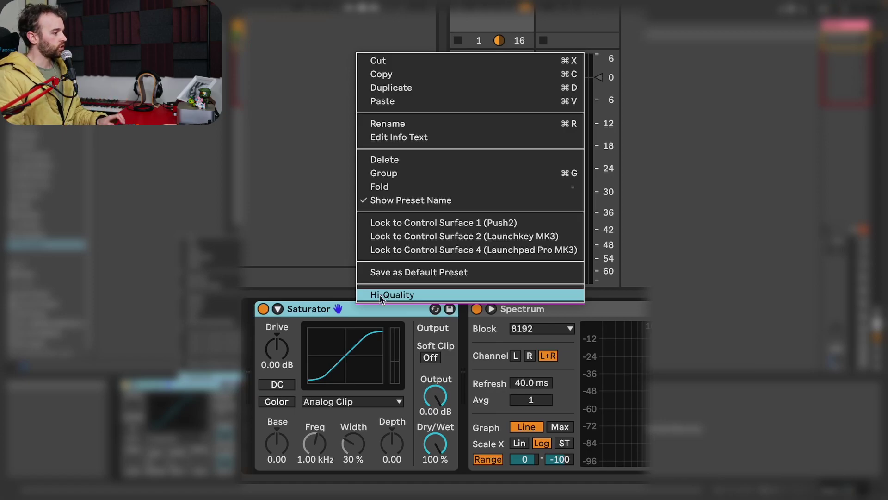
left_click(380, 296)
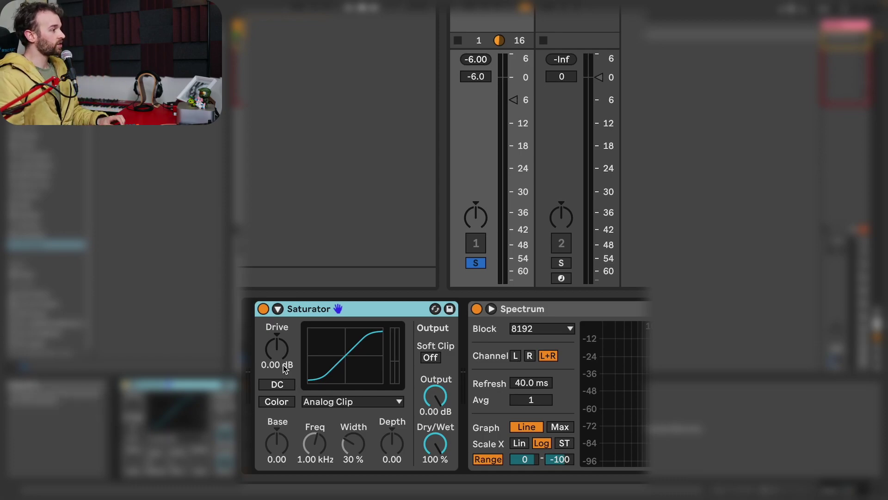
left_click(477, 63)
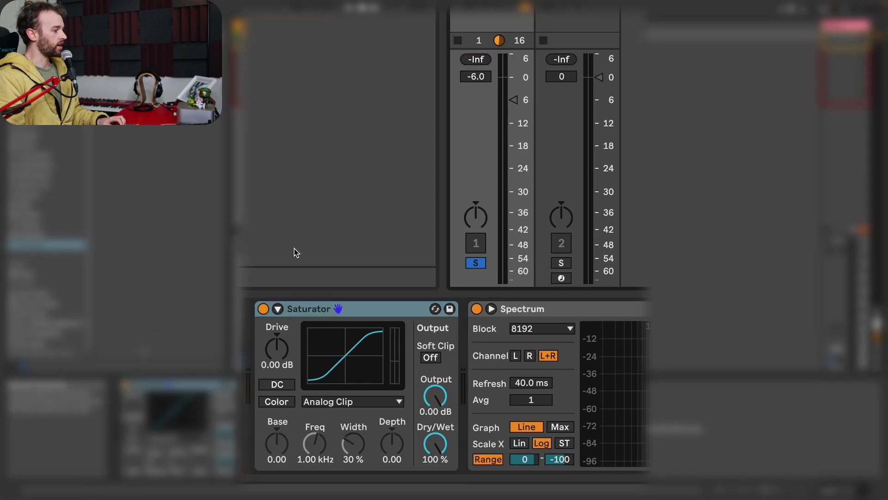
- Raise the Saturator's Drive to 21.7 dB while the track plays to check its peak level
key("space")
left_click_drag(277, 348, 277, 301)
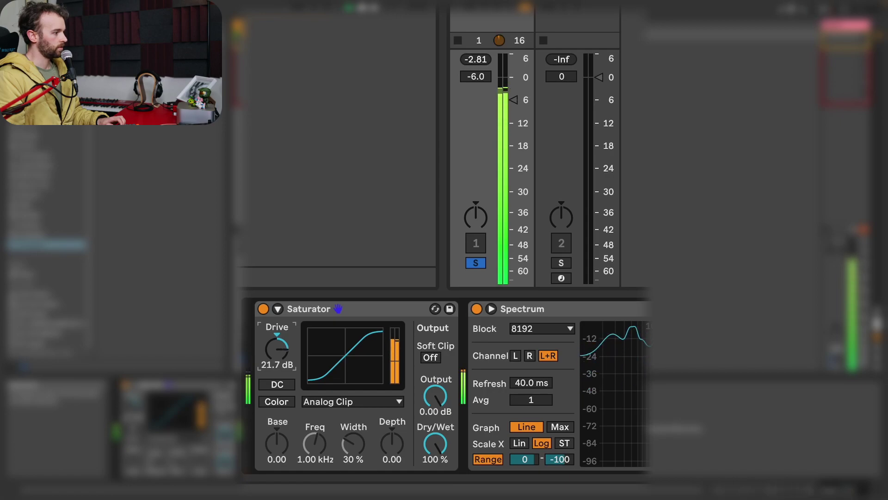
key("space")
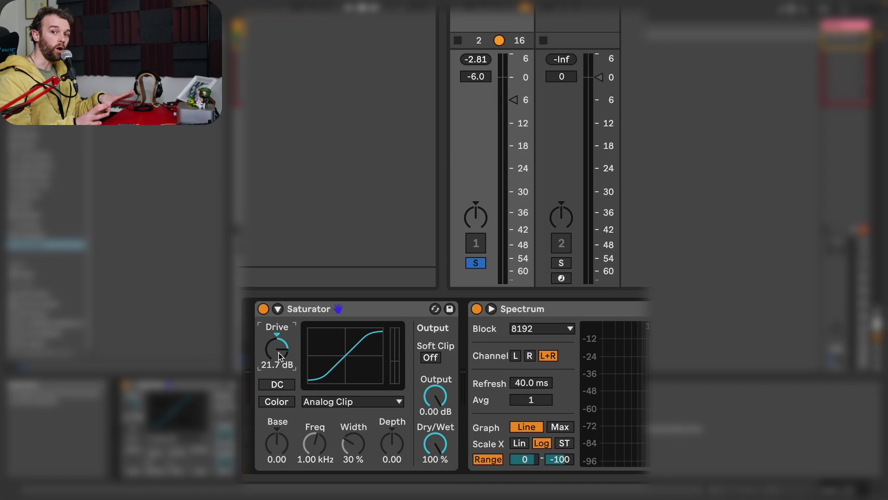
- Switch the Saturator curve to Digital Clip, reset the peak reading, and play the track to check its level
left_click(345, 401)
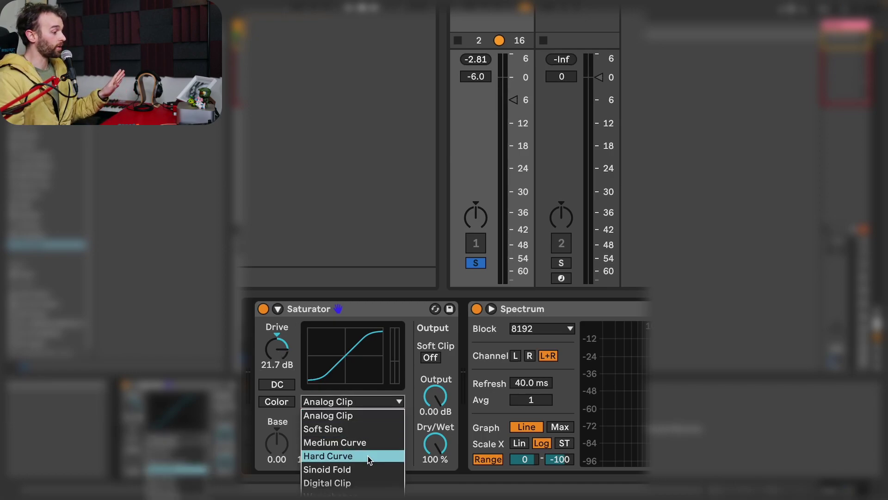
left_click(362, 479)
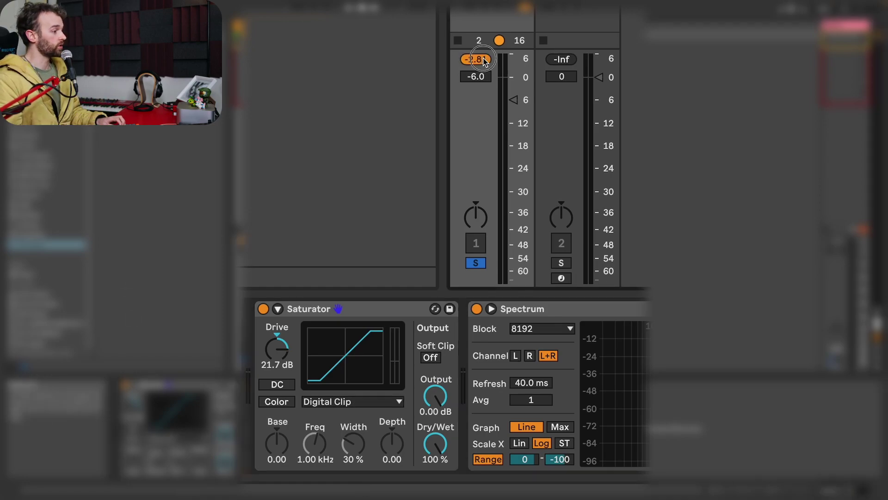
key("space")
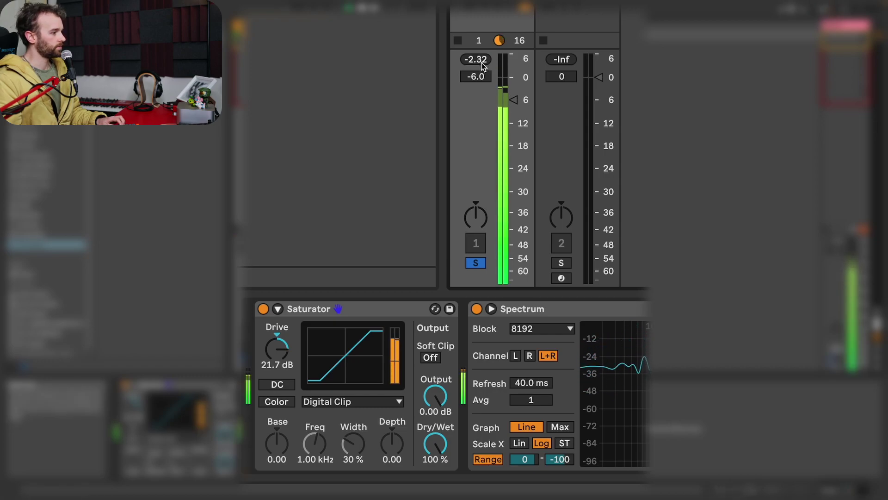
key("space")
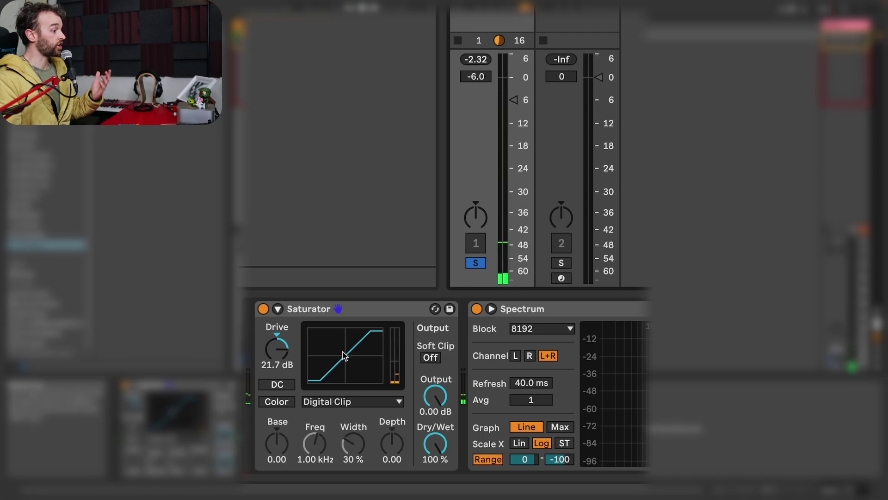
- Disable the Saturator's Hi-Quality mode, reset the peak reading, and play the track to check its level
right_click(360, 309)
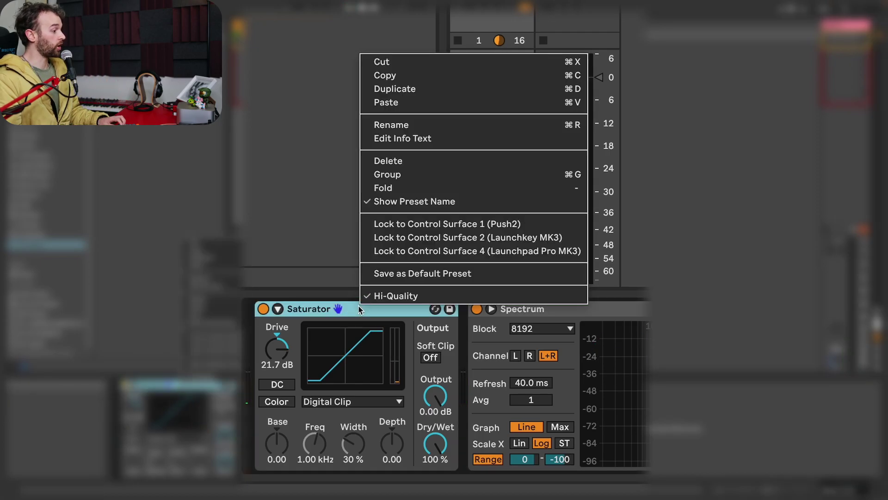
left_click(390, 296)
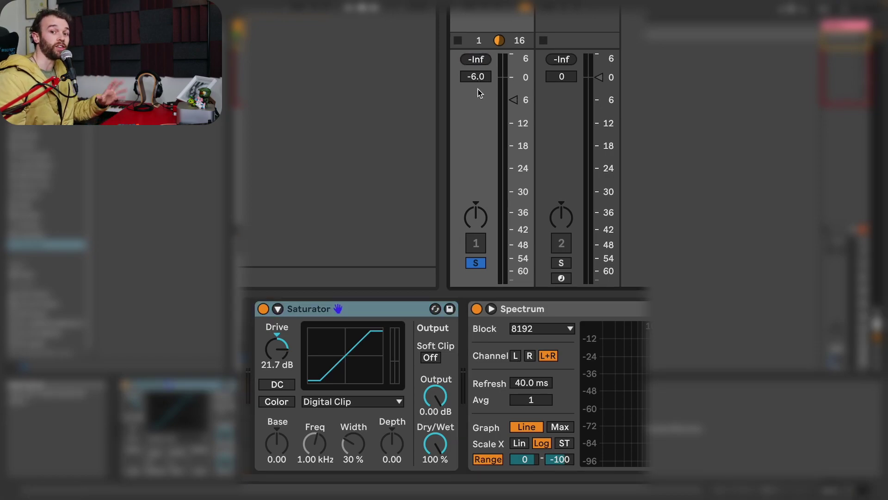
key("space")
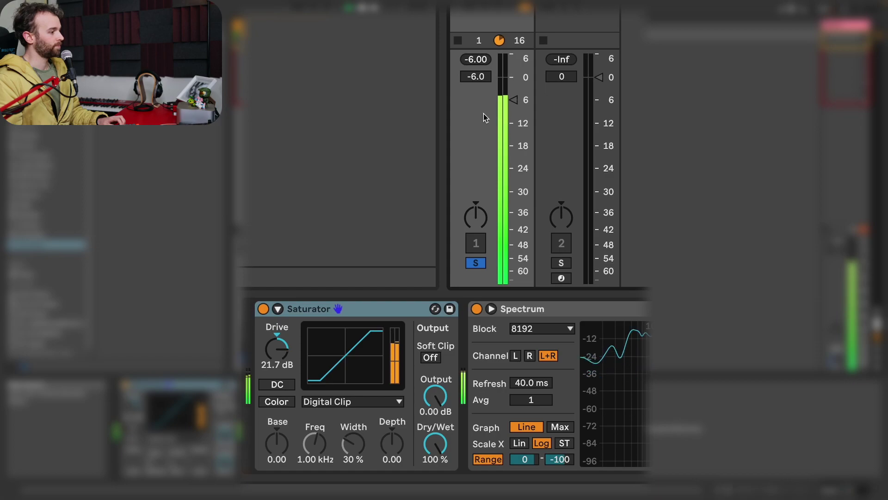
key("space")
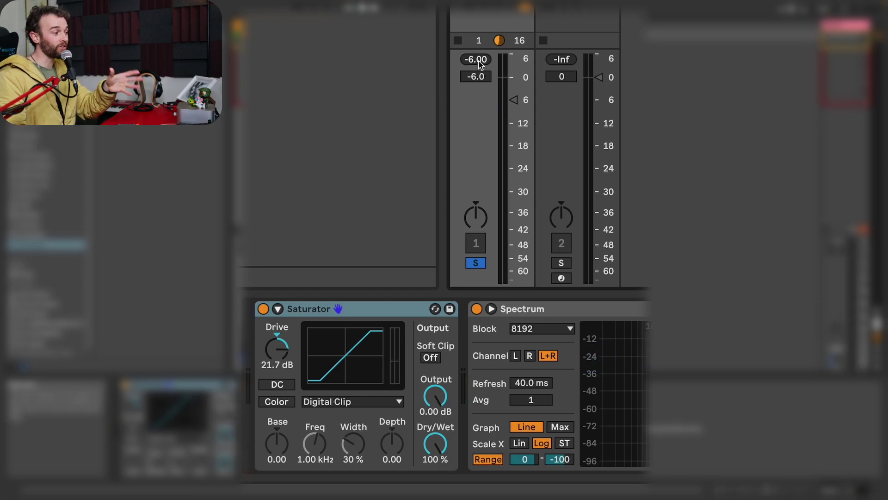
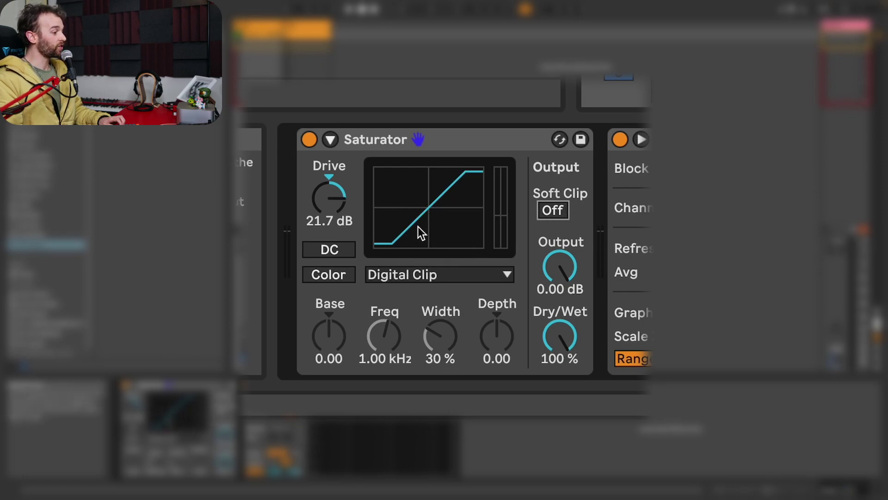
- Switch the Saturator curve to Analog Clip and bring up the device's Hi-Quality option without changing it
left_click(493, 272)
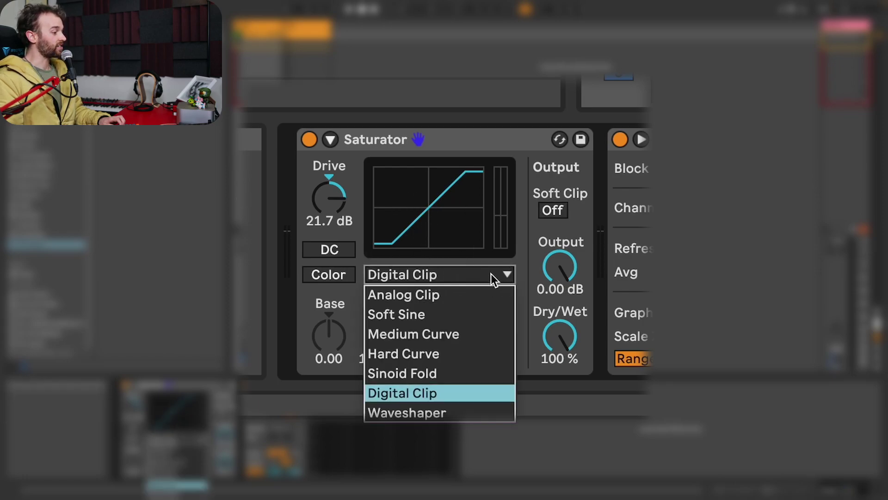
left_click(473, 292)
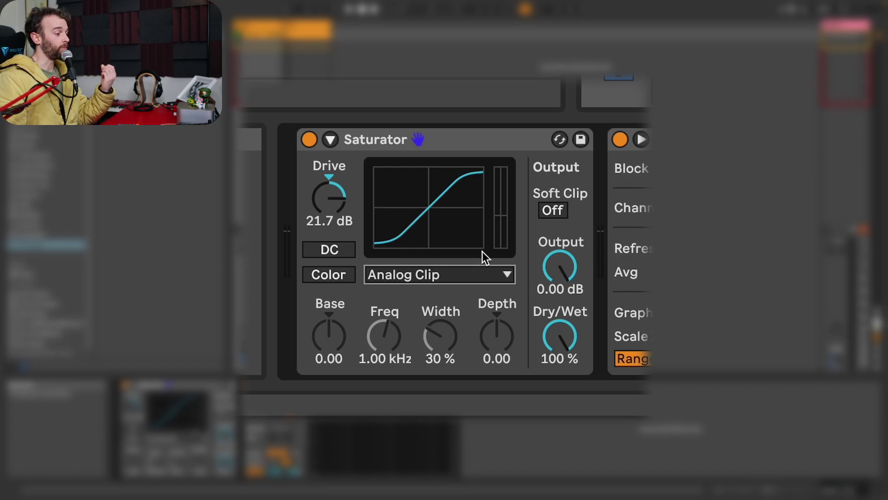
right_click(501, 137)
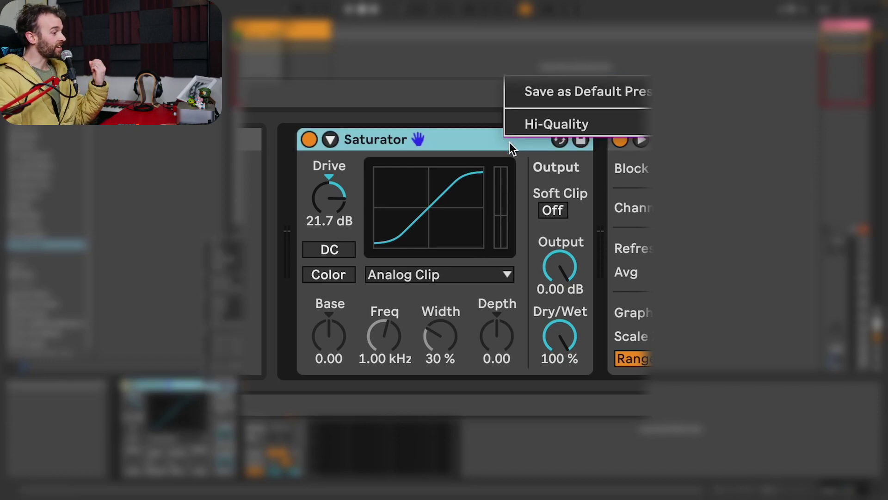
left_click(472, 136)
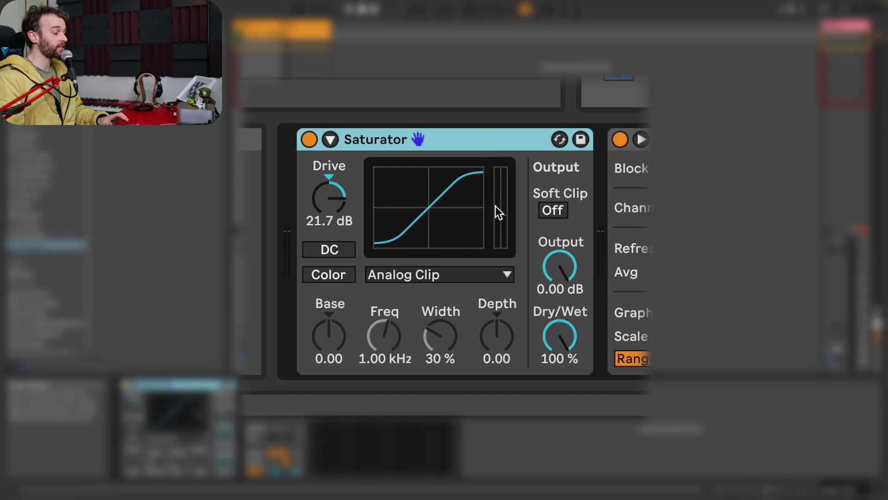
- Set the Saturator curve to Digital Clip and its Drive to 20 dB
left_click(462, 275)
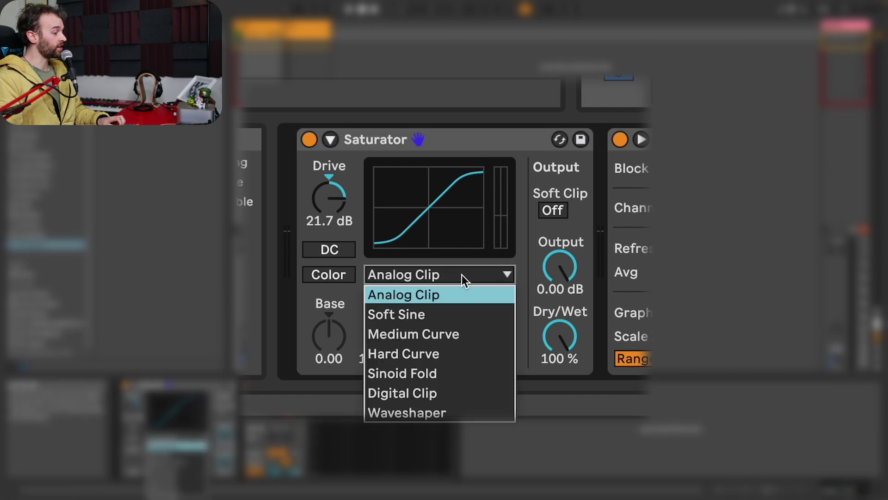
left_click(450, 393)
left_click(335, 207)
type("20")
key("Return")
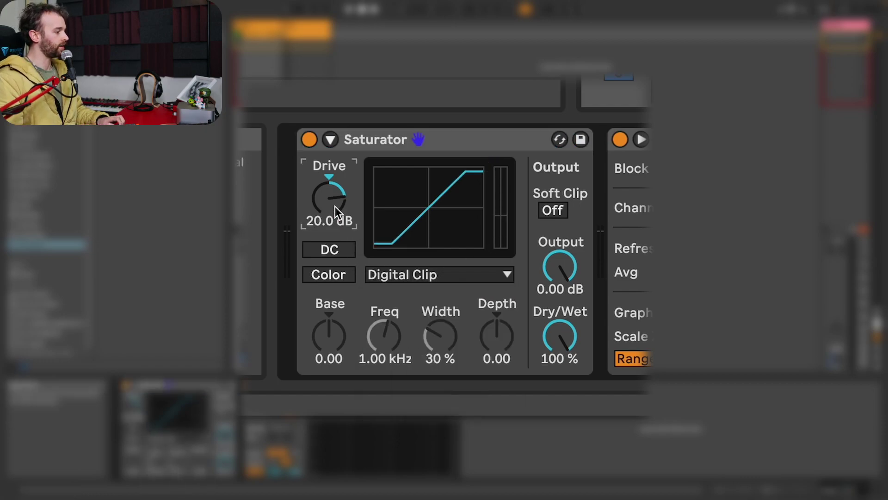
- Enable Hi-Quality mode on the Saturator and play the track to check its peak level
right_click(388, 138)
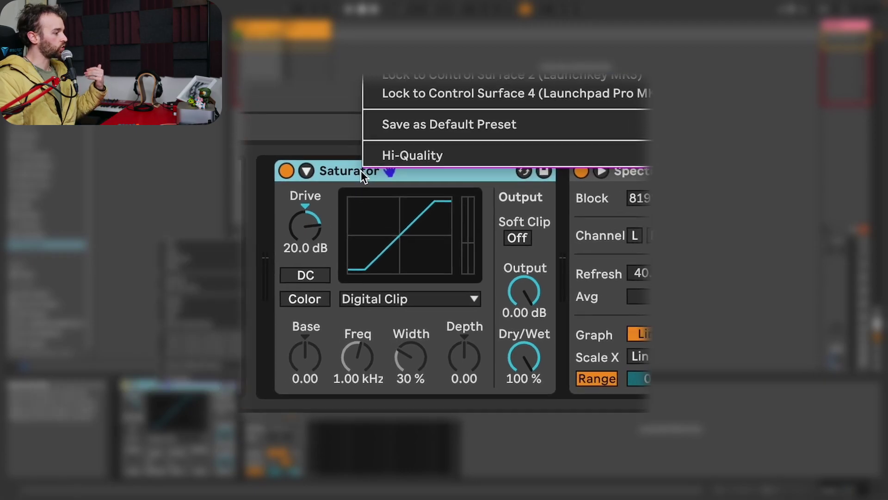
left_click(377, 188)
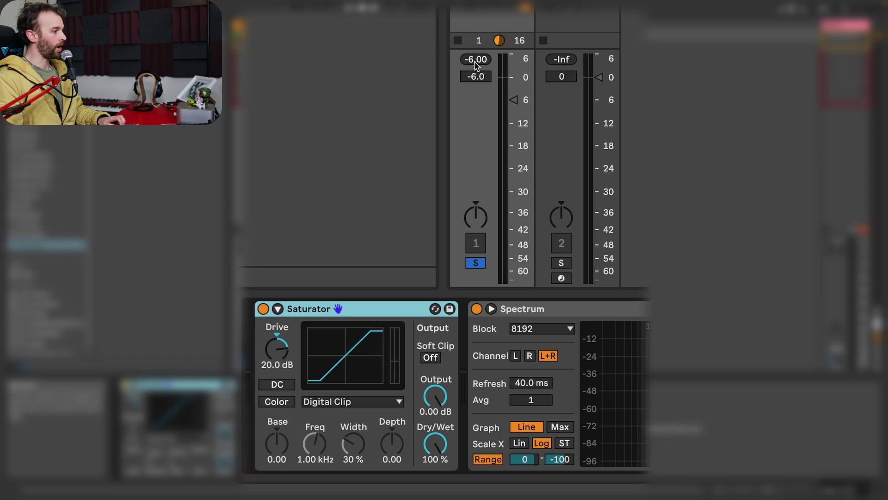
key("space")
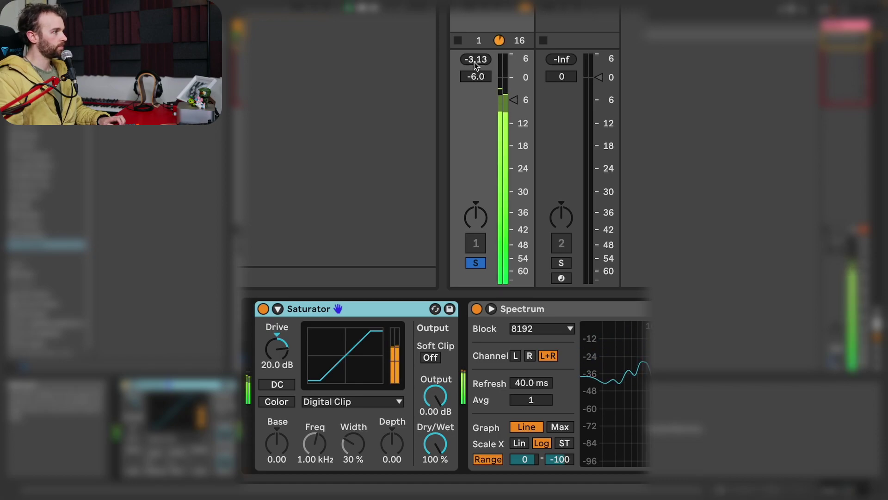
key("space")
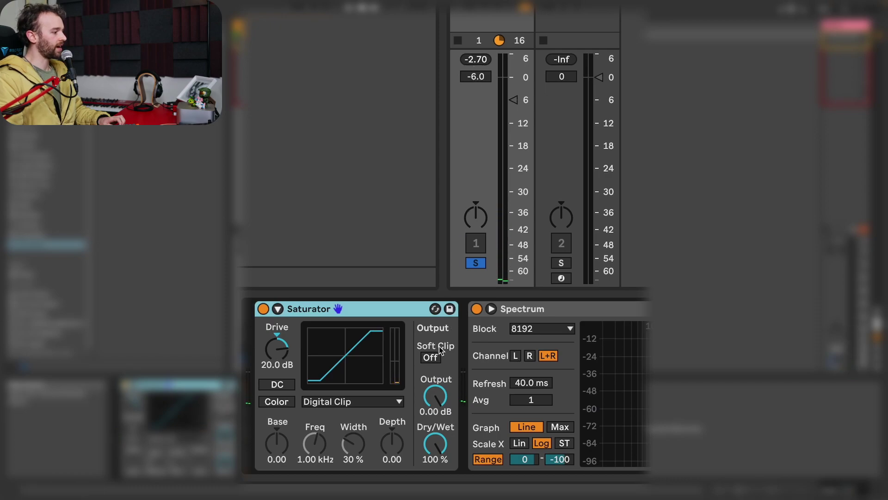
- Turn on the Saturator's Soft Clip, reset track 1's peak reading, and play the track to check its level
left_click(435, 359)
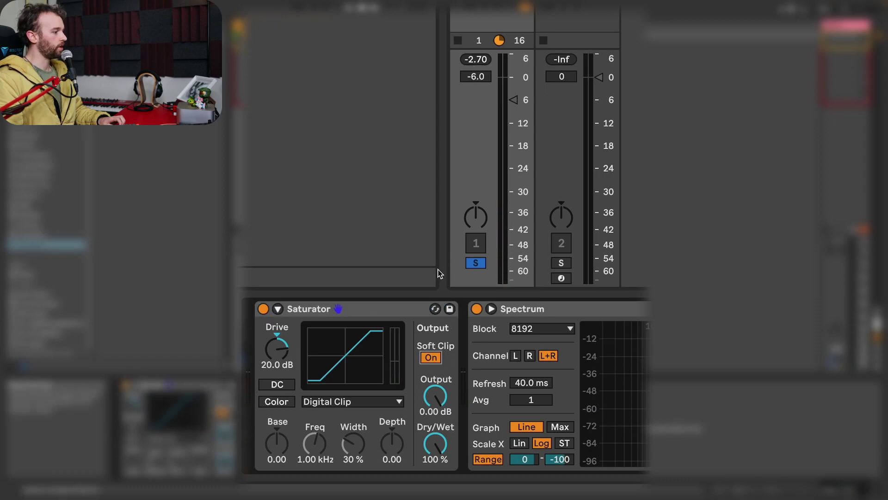
left_click(477, 60)
key("space")
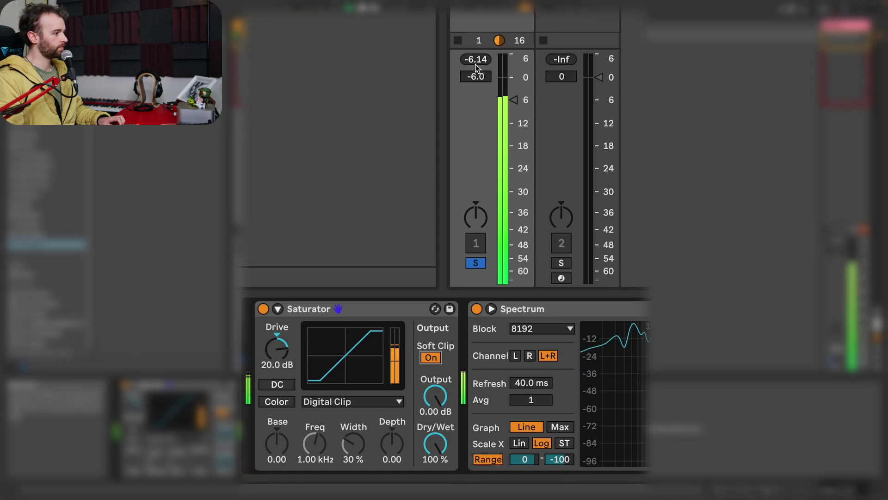
key("space")
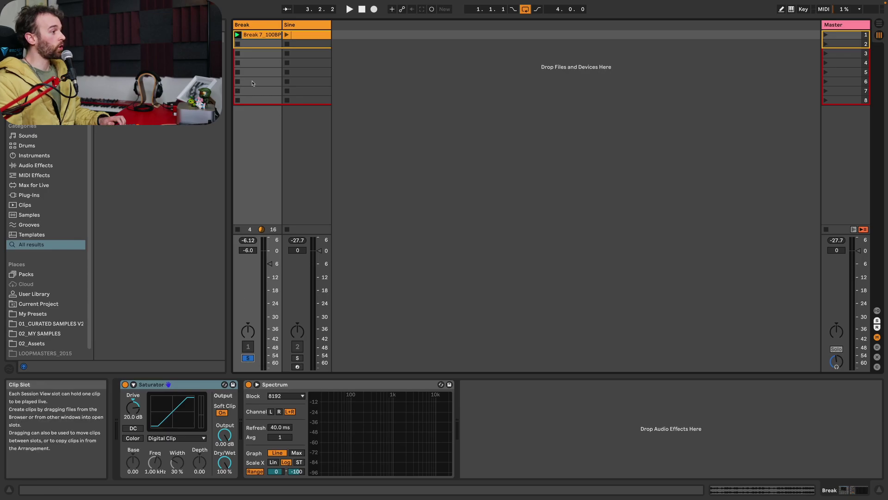
- Set the Sine track's volume to -30 dB and expand its Spectrum display with the Max graph enabled
left_click(296, 25)
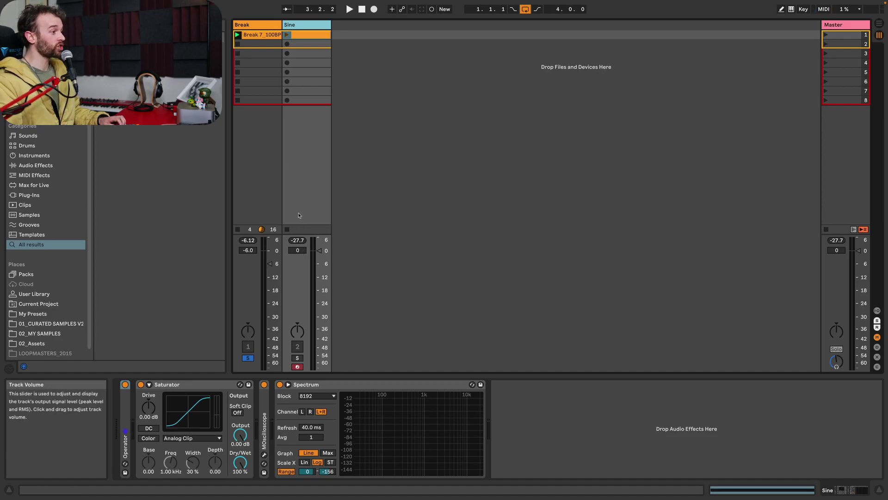
left_click(299, 250)
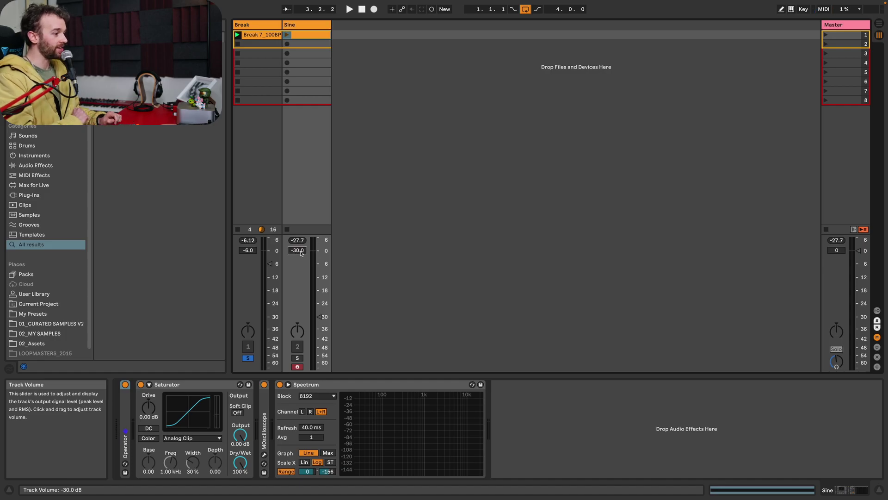
double_click(413, 446)
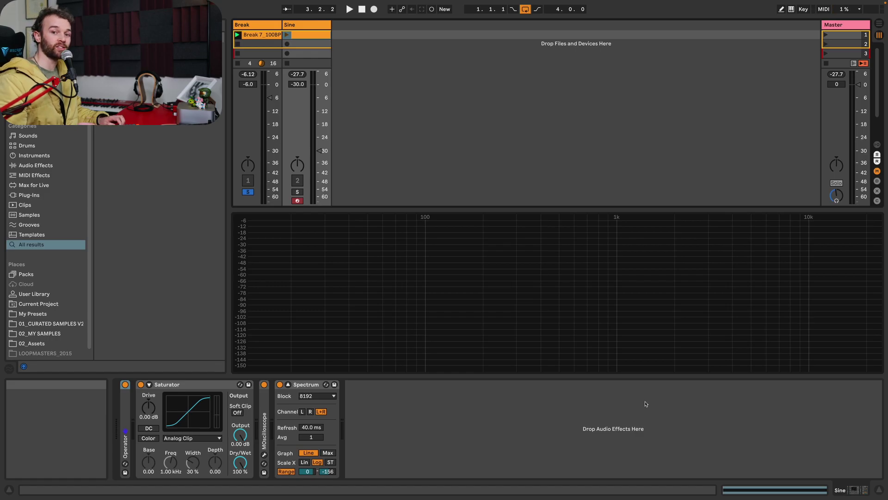
left_click(327, 452)
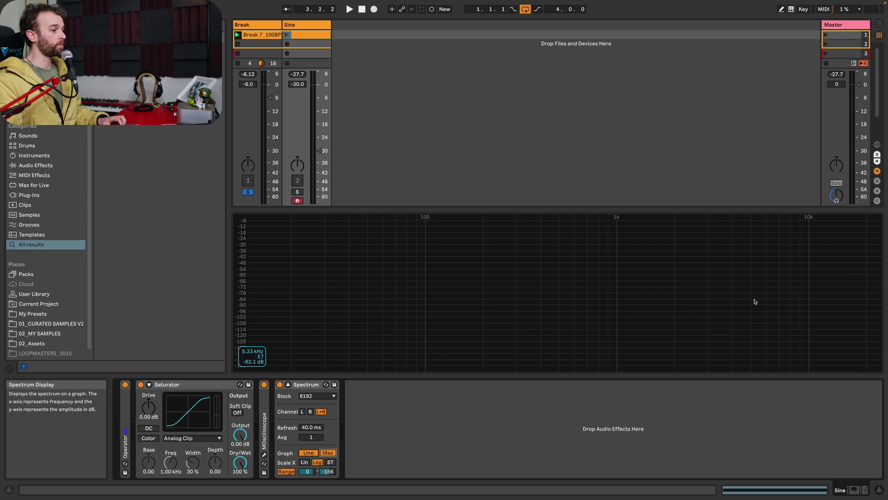
- Solo the Sine track and play its clip to view the tone in the Spectrum display
left_click(297, 191)
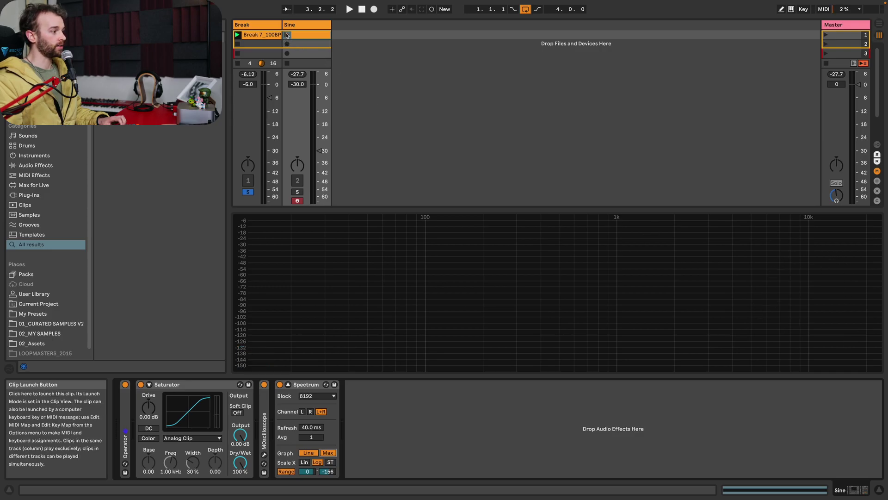
left_click(287, 35)
key("space")
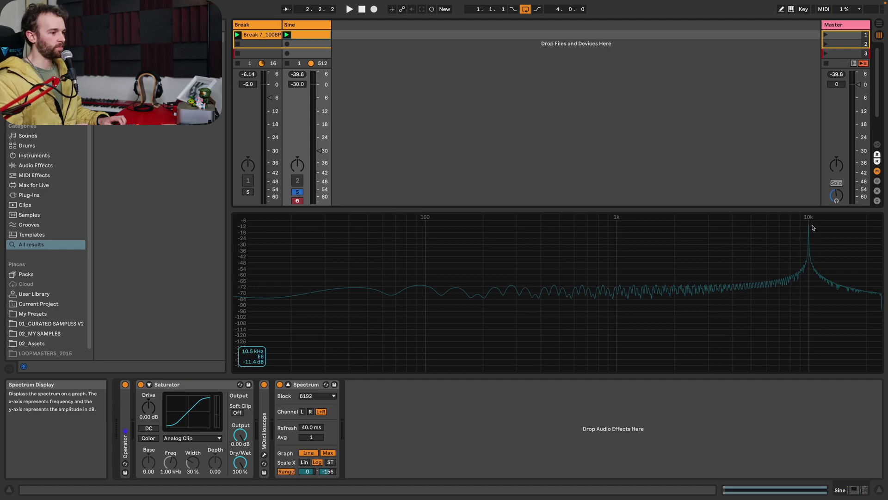
- Switch the Sine track's Saturator curve to Digital Clip and check whether its Hi-Quality option is enabled
left_click(188, 386)
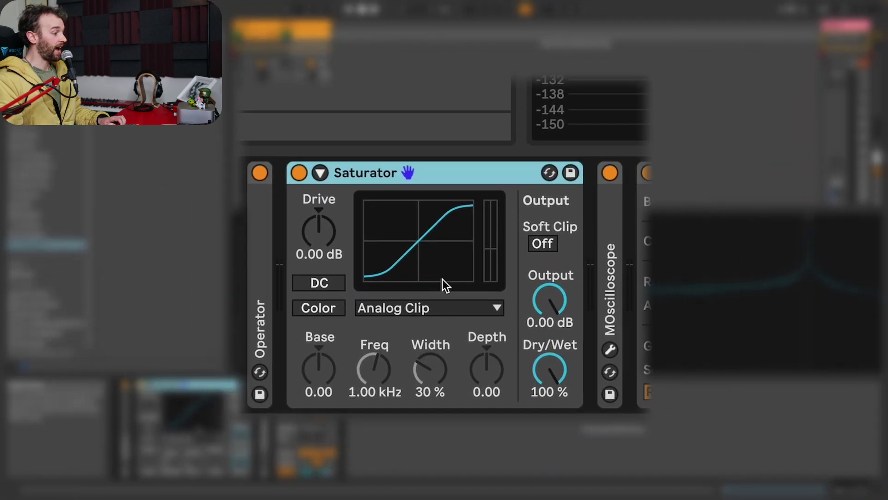
left_click(446, 304)
left_click(426, 422)
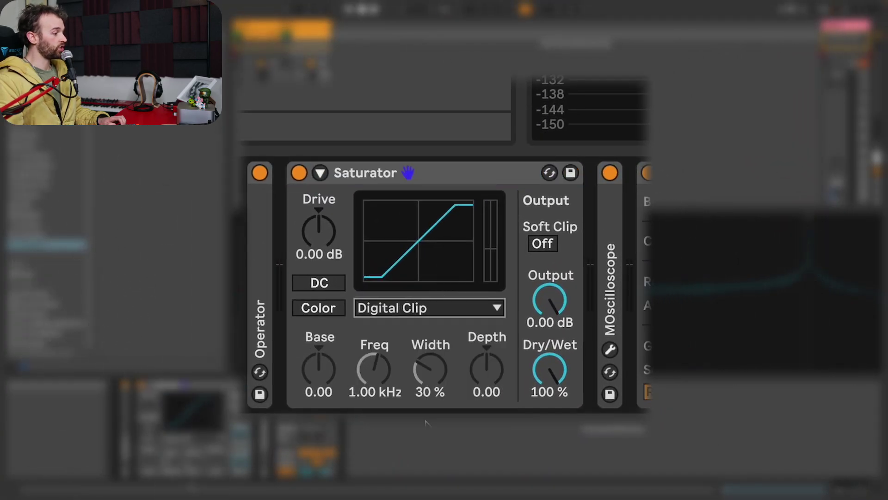
right_click(401, 174)
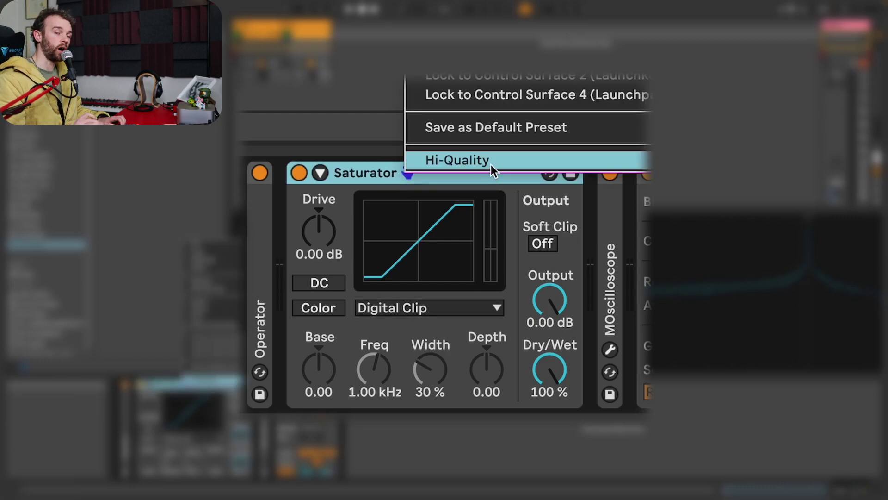
left_click(376, 166)
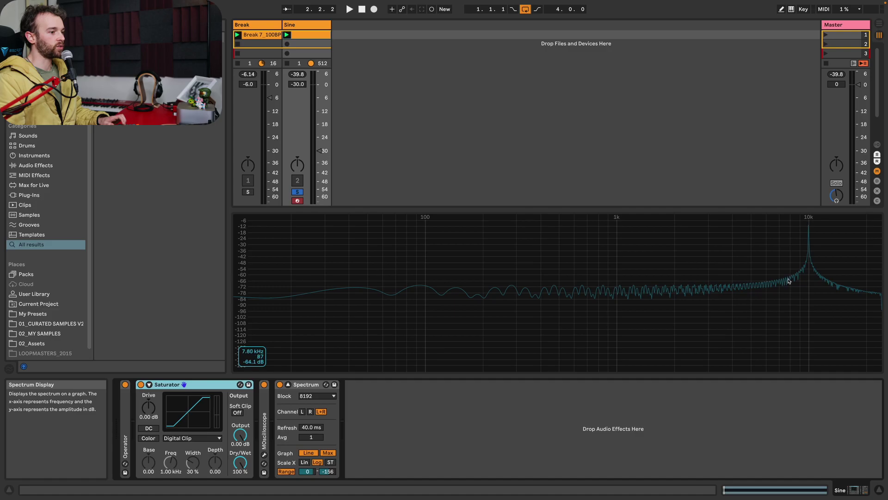
- Raise the Sine track's Saturator Drive to 12.6 dB during playback to examine the added harmonics in the spectrum
key("space")
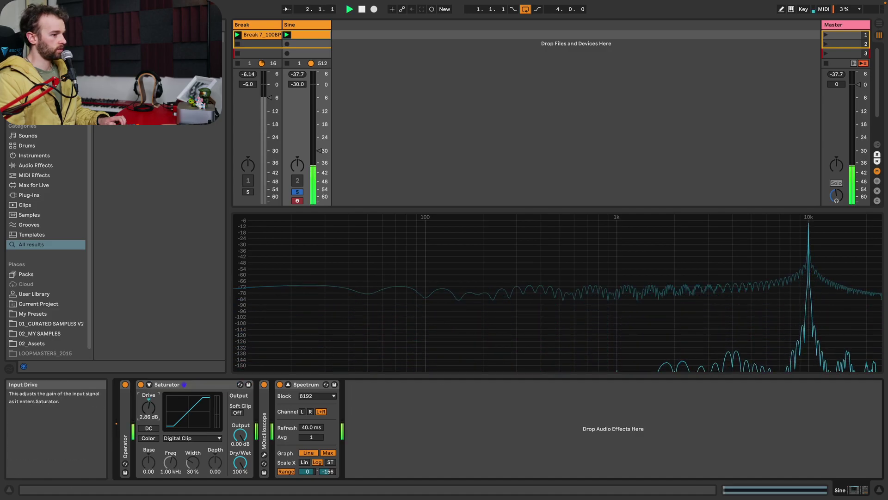
left_click_drag(148, 407, 148, 395)
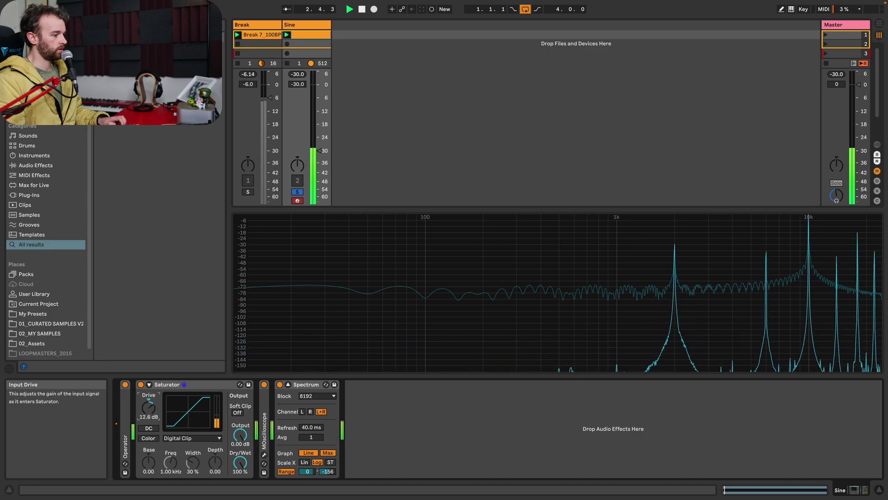
key("space")
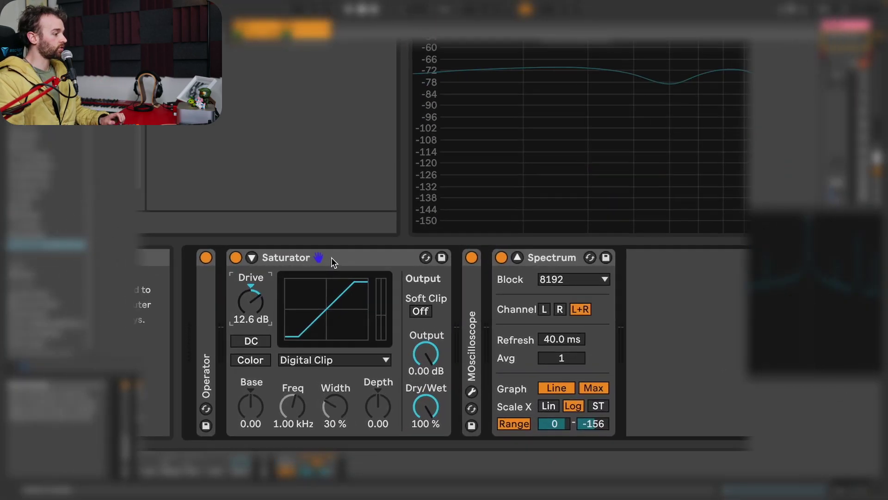
- Enable Hi-Quality mode on the Sine track's Saturator and play the tone to examine its spectrum
right_click(194, 385)
left_click(479, 159)
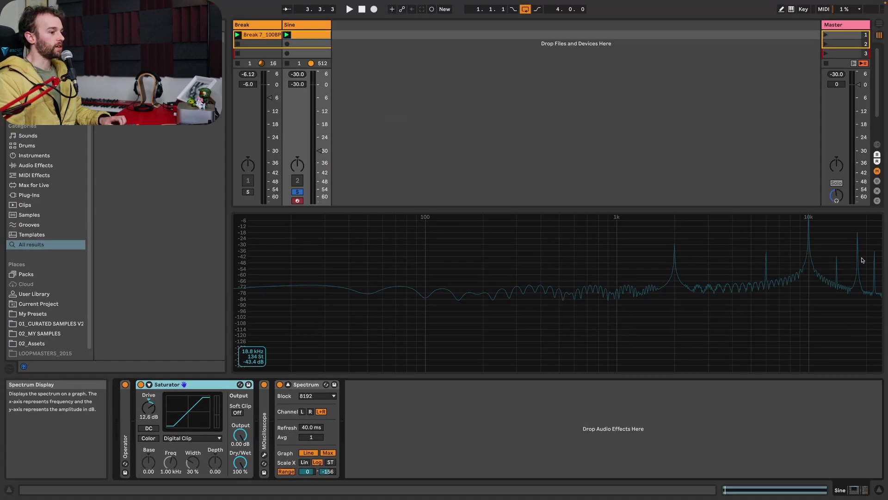
key("space")
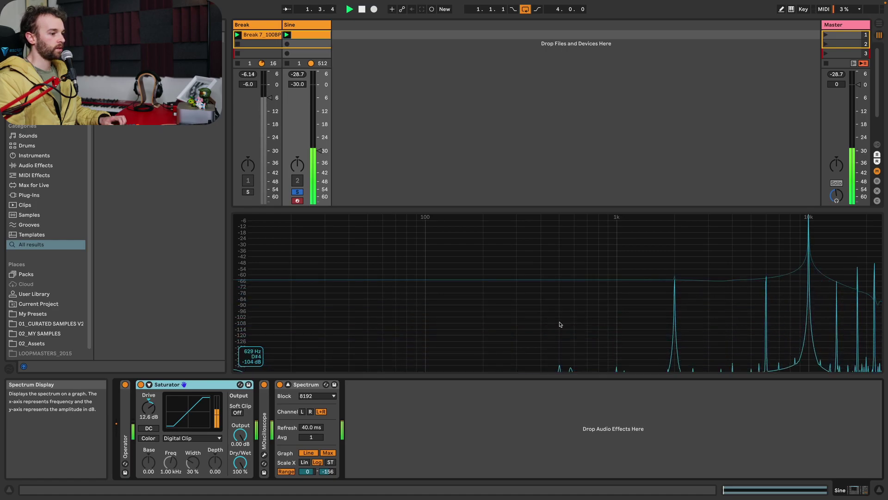
- Turn the Saturator's Hi-Quality mode off and back on during playback to compare the aliasing, and stop playback
right_click(226, 381)
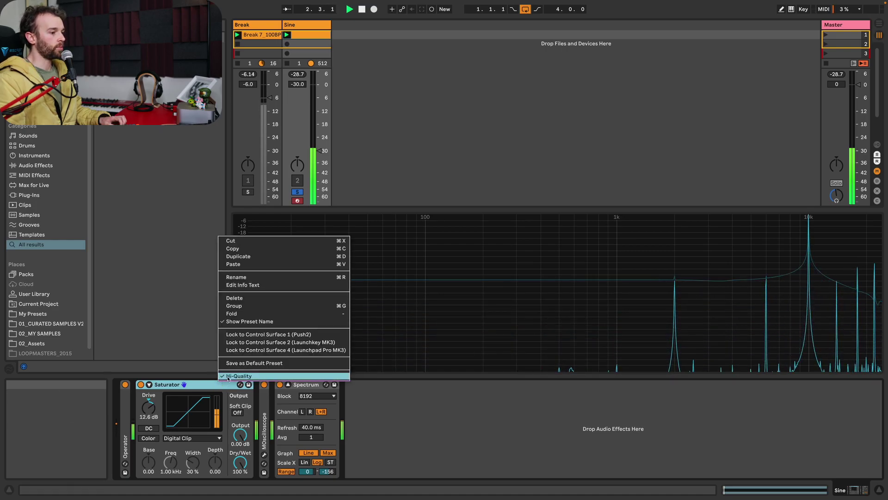
left_click(228, 376)
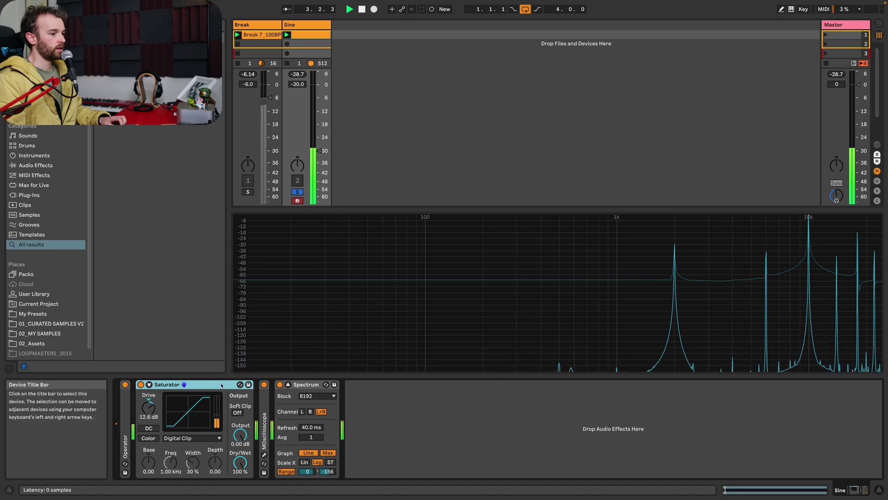
right_click(222, 384)
left_click(229, 380)
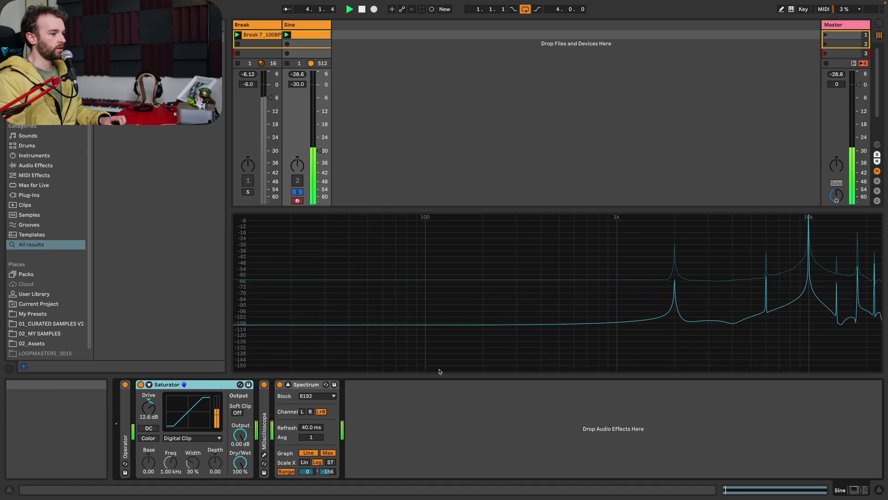
key("space")
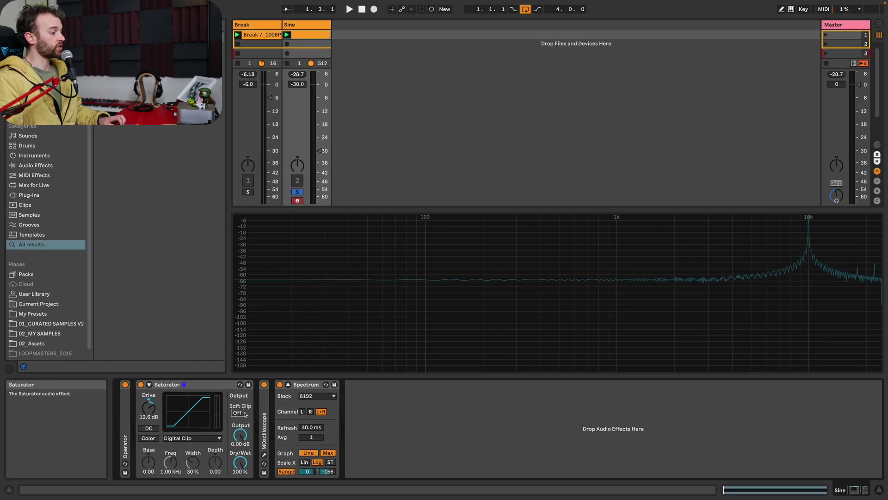
- Turn on Soft Clip on the Sine track's Saturator and play the tone to examine its spectrum
left_click(238, 412)
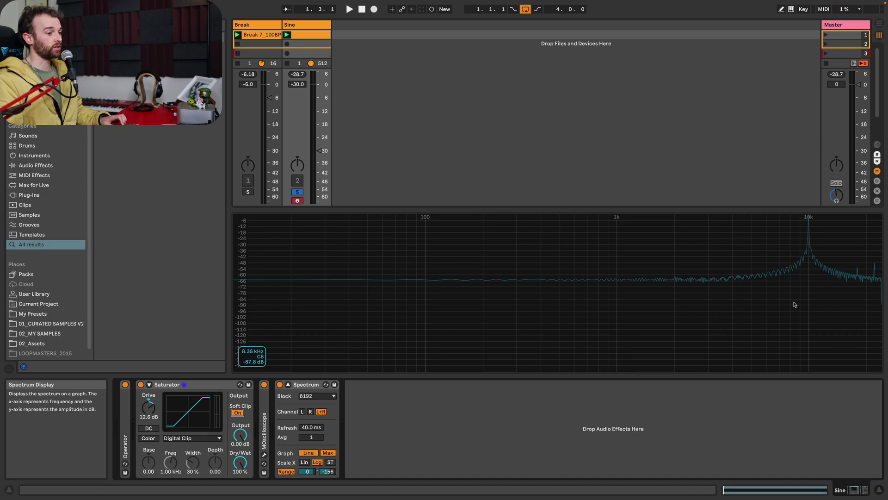
key("space")
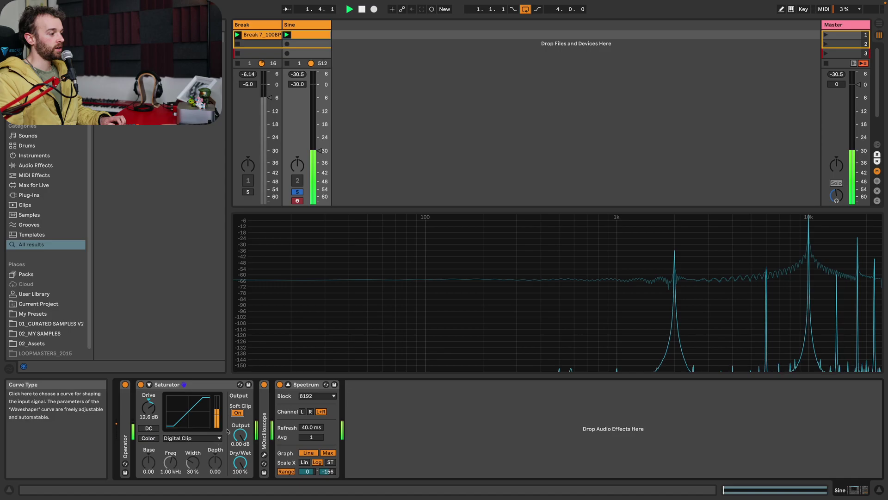
- Turn the Sine track's Saturator Soft Clip off and back on during playback to compare the spectrum, and stop playback
left_click(238, 412)
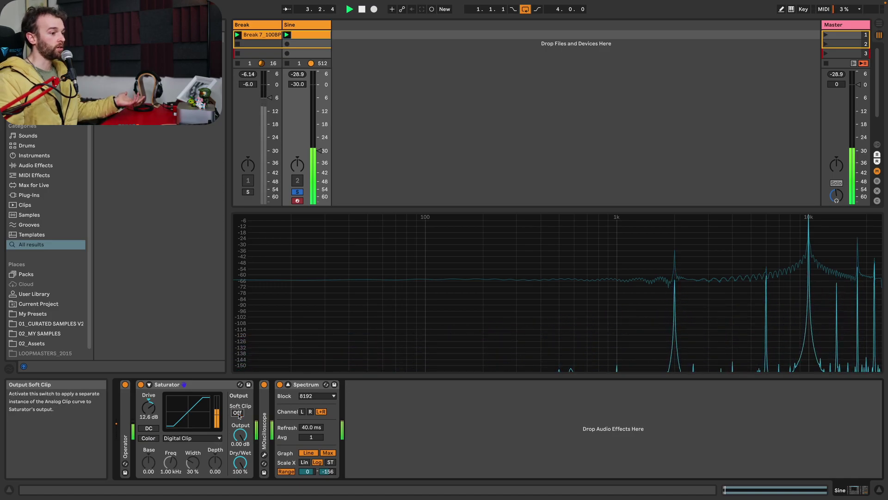
left_click(238, 412)
key("space")
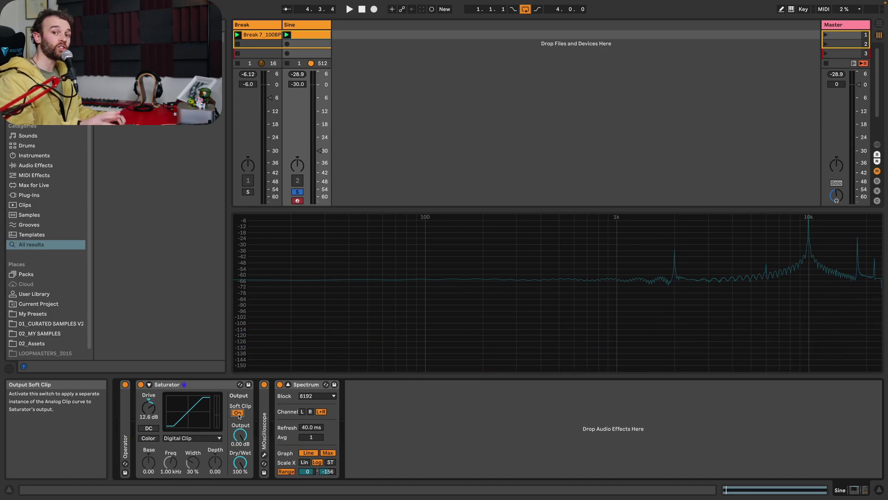
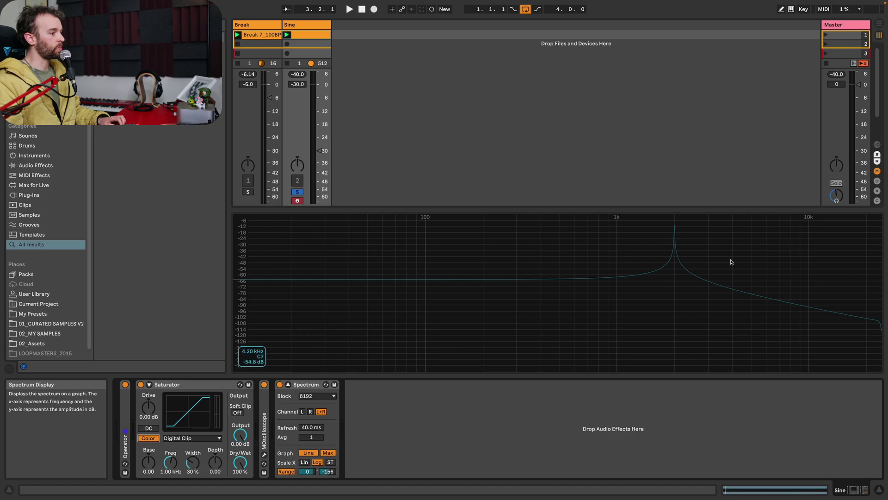
- Play the tone to examine the spectrum with Color enabled, and group the Sine track's Saturator into an Audio Effect Rack
key("space")
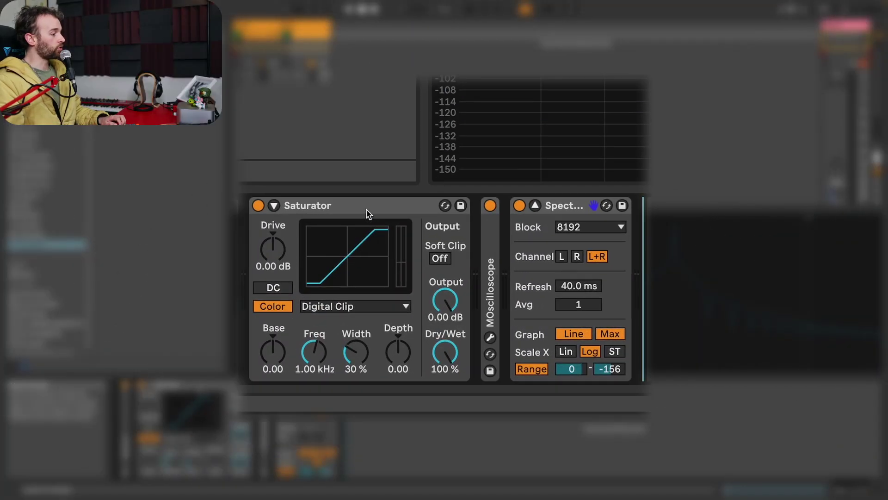
left_click(365, 207)
right_click(364, 206)
left_click(364, 206)
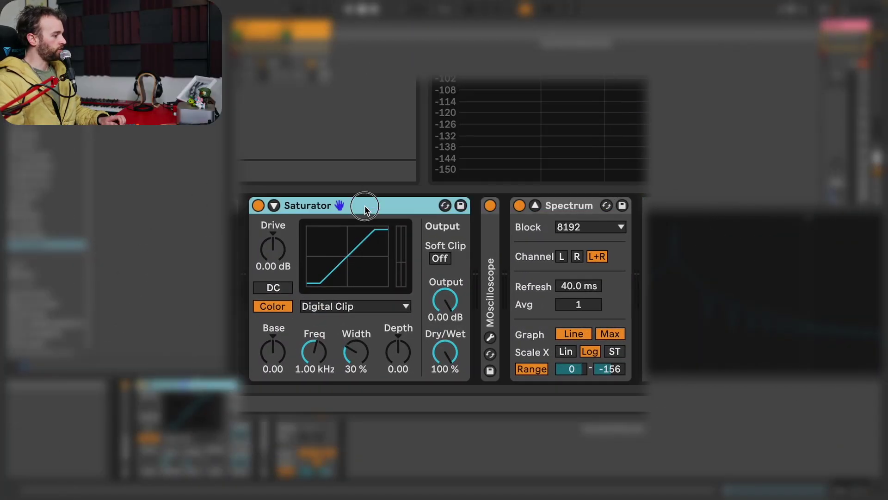
key("ctrl+g")
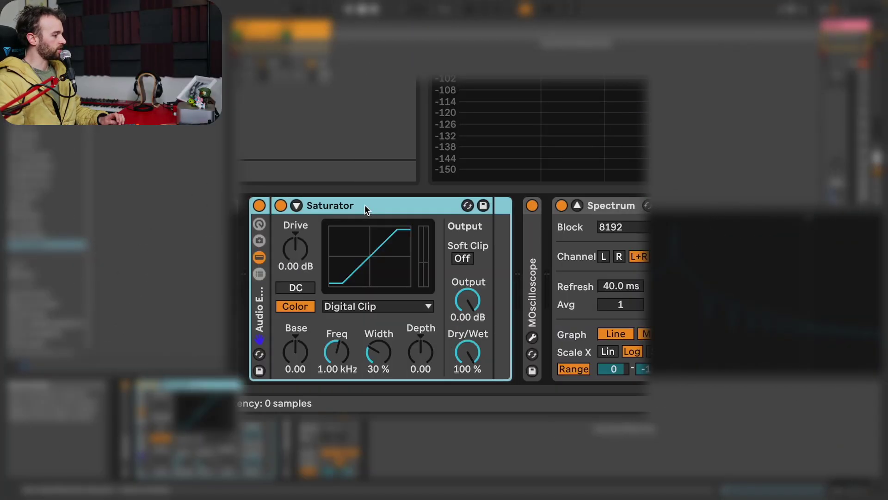
- Show the Audio Effect Rack's chain list and create a second, empty chain parallel to the Saturator chain
left_click(259, 274)
right_click(305, 275)
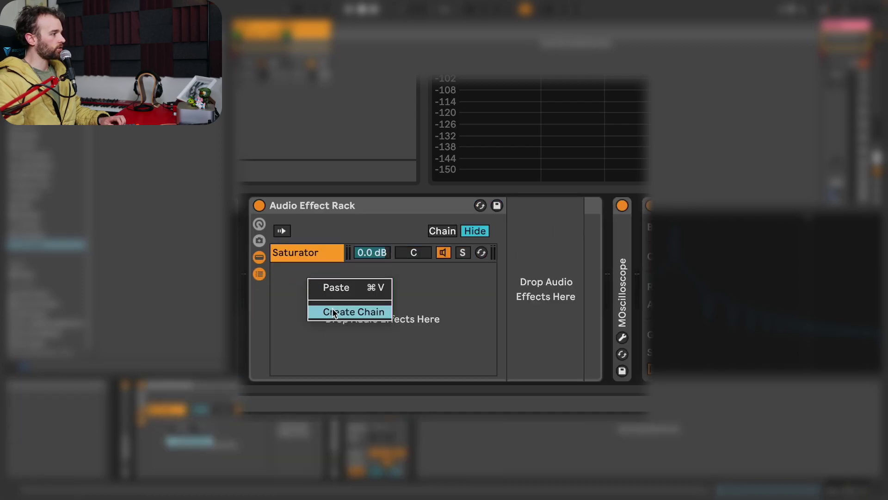
left_click(332, 311)
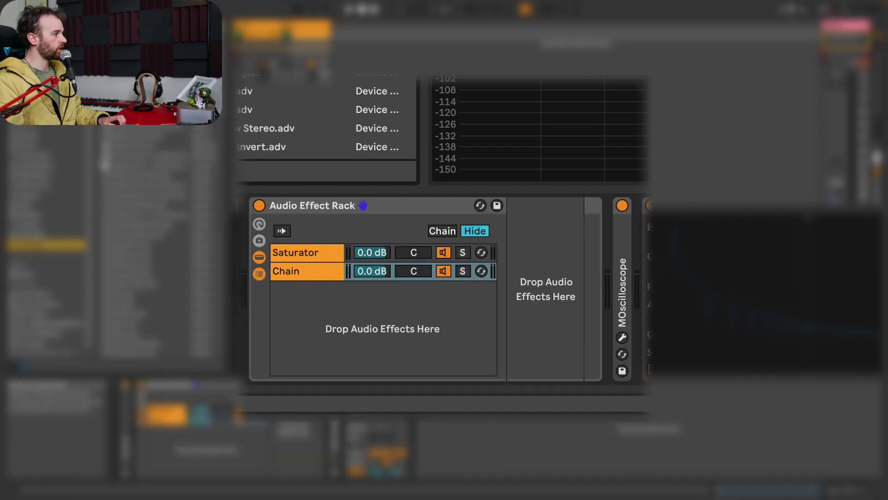
- Add a Utility to the rack's new chain and invert the phase of both its left and right channels
left_click_drag(472, 147, 532, 280)
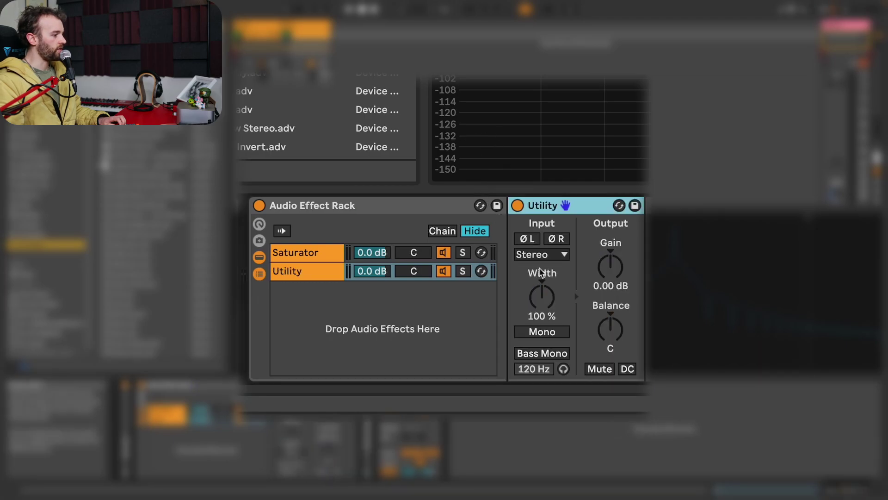
left_click(527, 239)
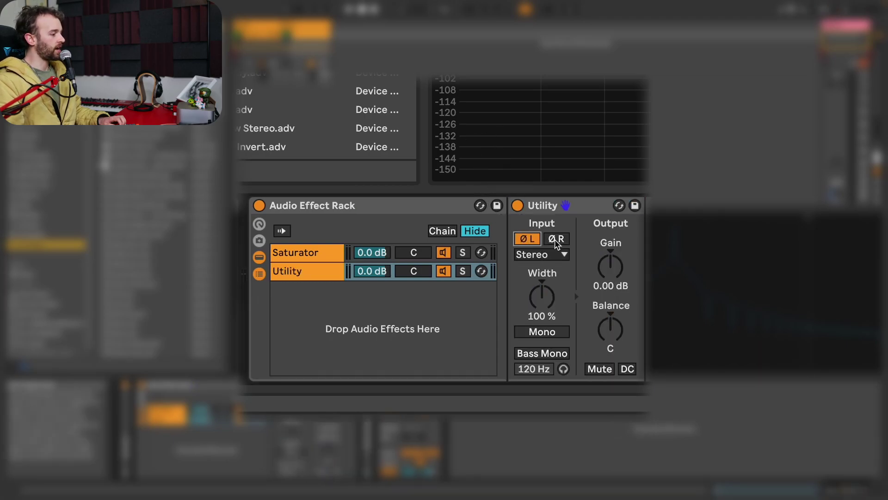
left_click(556, 238)
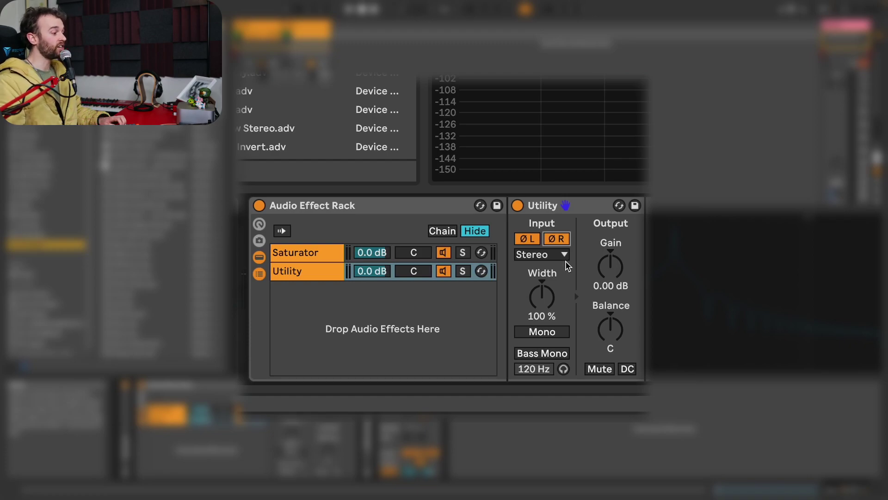
left_click(296, 252)
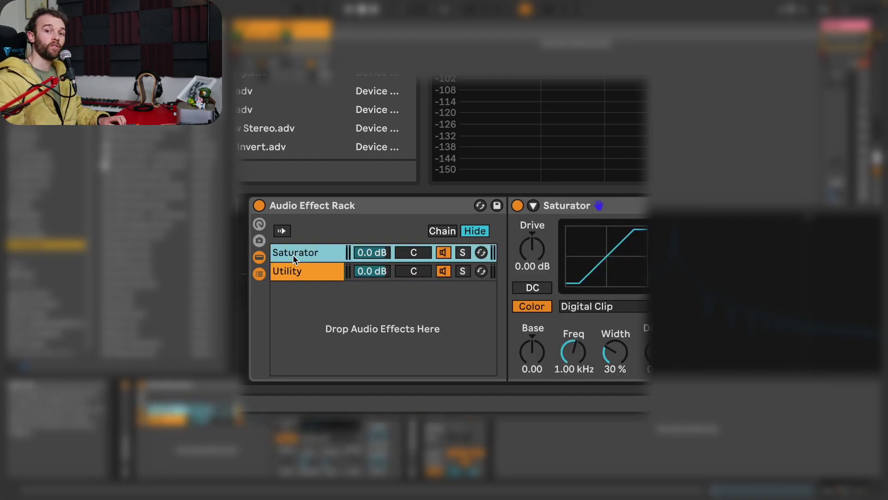
left_click(301, 270)
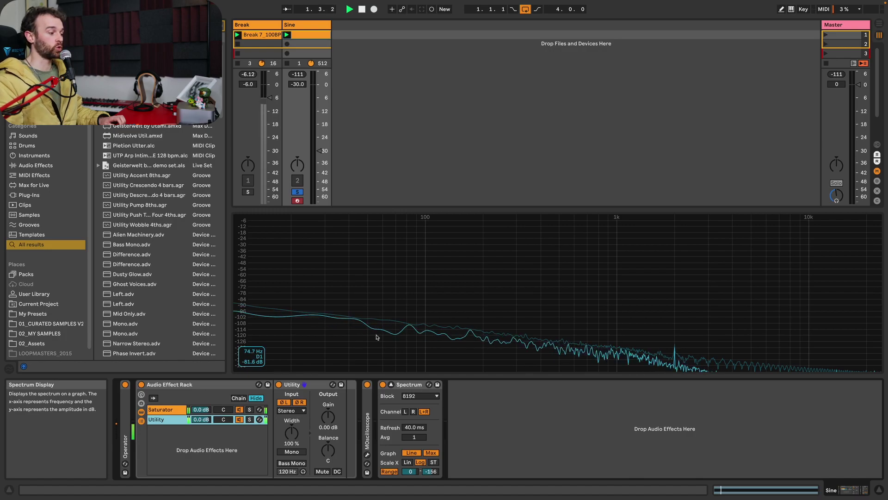
- Stop playback and insert three Utility devices between MOscilloscope and Spectrum, each with a gain of 30 dB
left_click(367, 430)
key("space")
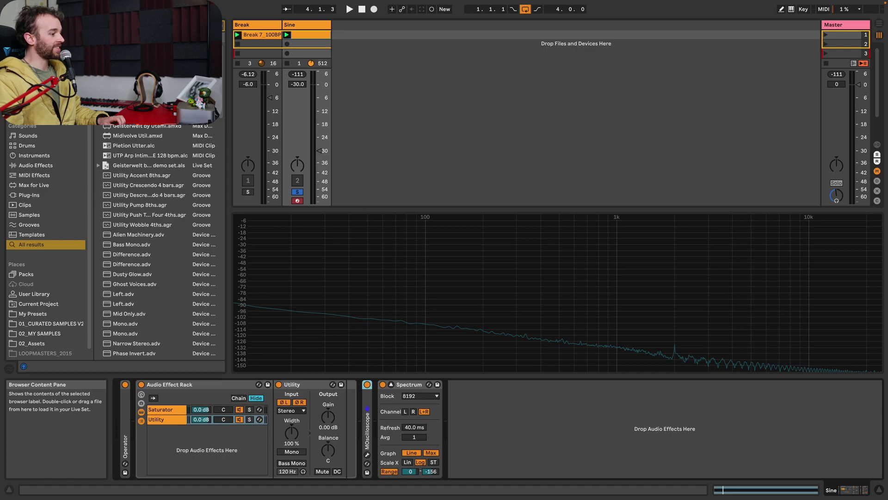
left_click_drag(366, 432, 396, 421)
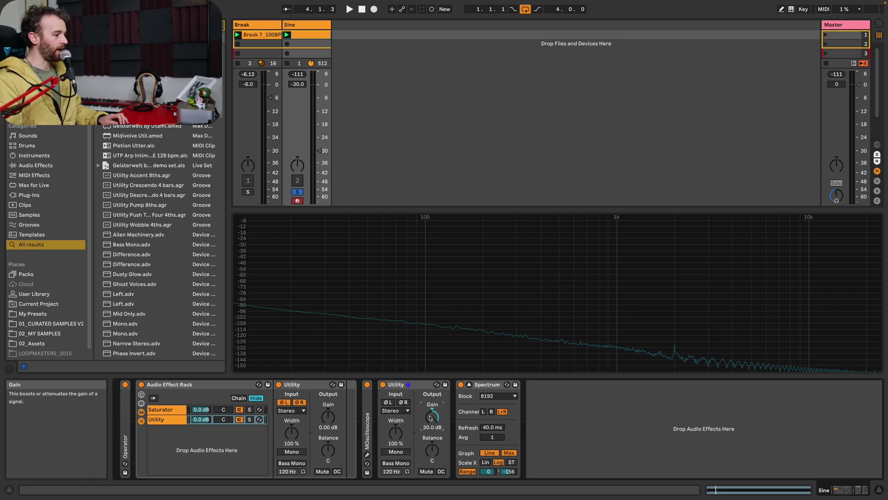
left_click(407, 385)
key("ctrl+d")
key("ctrl+d")
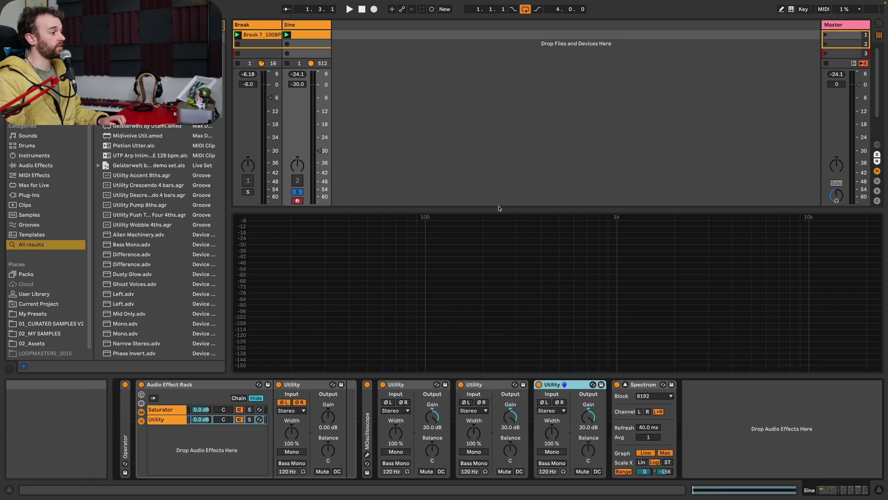
- Play the tone while raising the Sine track's volume to -9.0 dB, and show the rack's Saturator chain to examine its Color controls
key("space")
left_click_drag(298, 84, 298, 63)
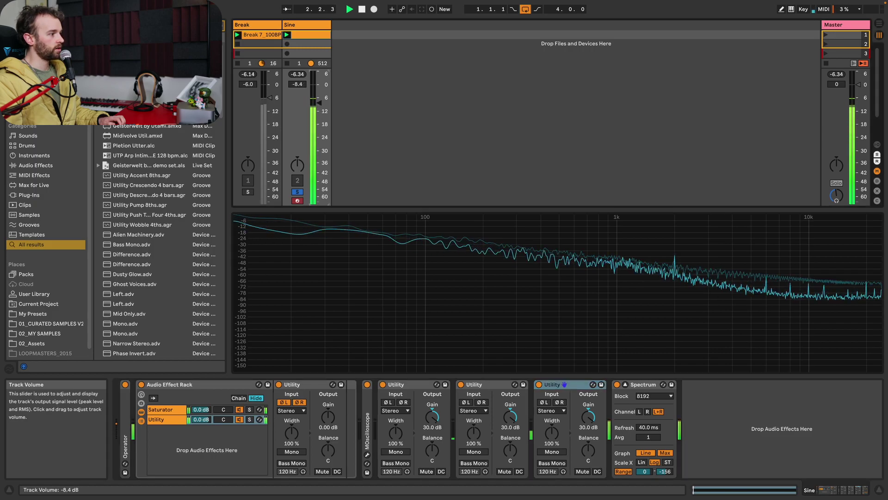
left_click_drag(319, 103, 321, 106)
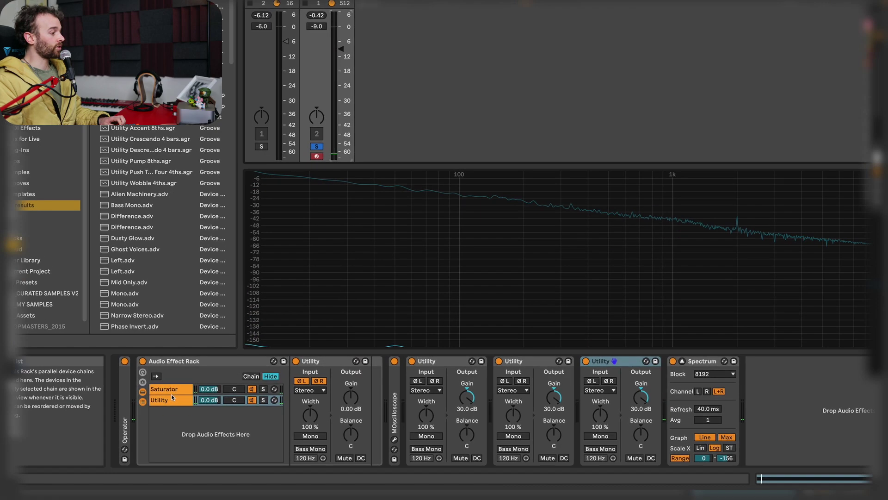
left_click(161, 409)
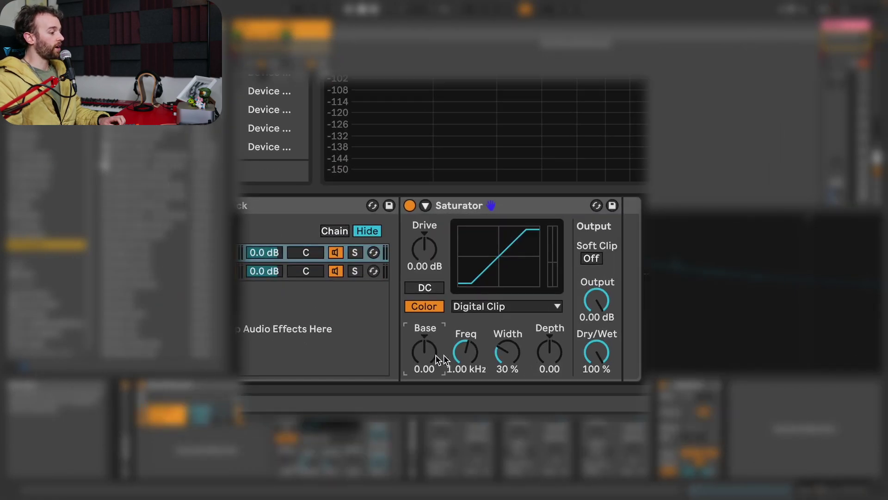
left_click(508, 352)
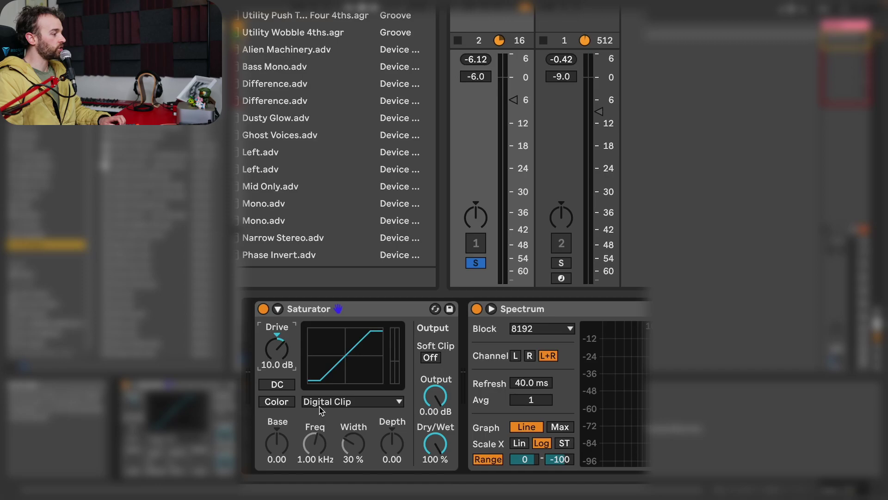
- Play the break and turn on Color on the Break track's Saturator to check its effect on peak level
right_click(323, 308)
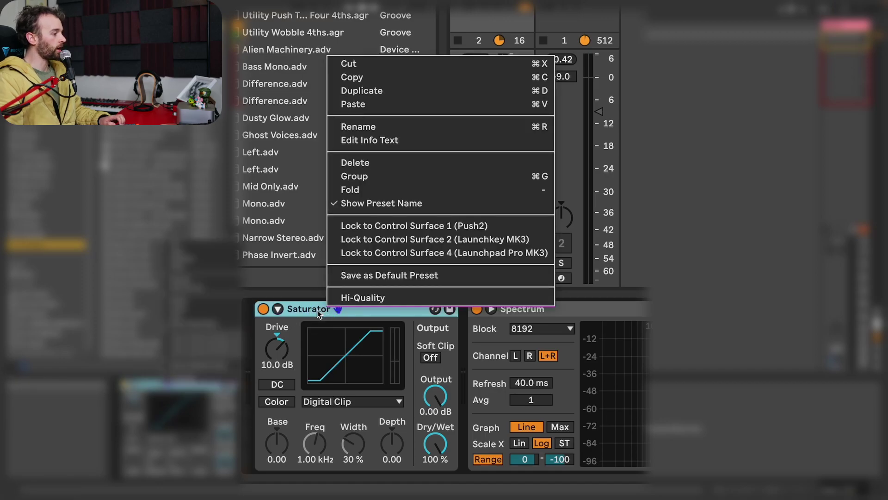
left_click(318, 314)
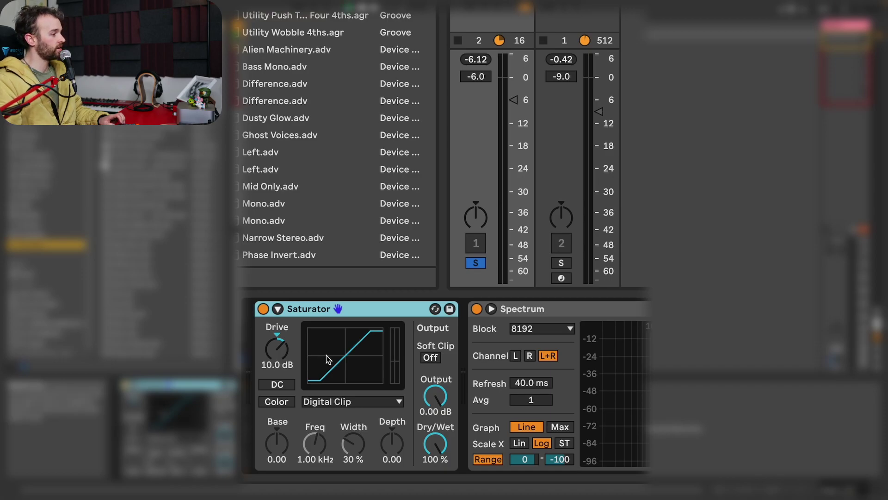
key("space")
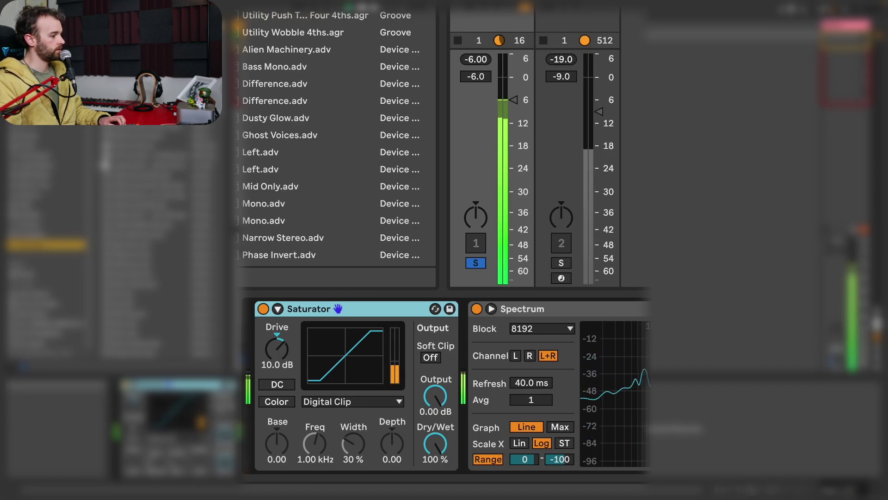
left_click(282, 401)
key("space")
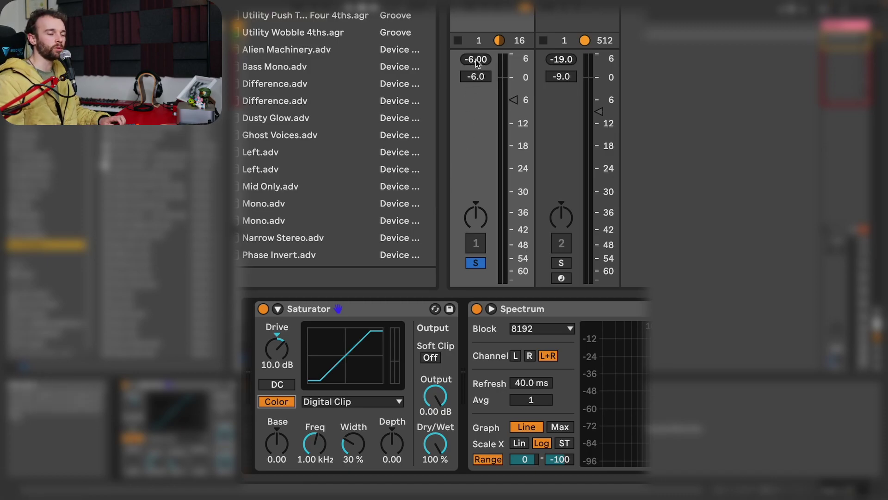
- Sweep the Break track's Saturator Base up to 14.9 and down to negative values during playback, and reset it to 0.00
key("space")
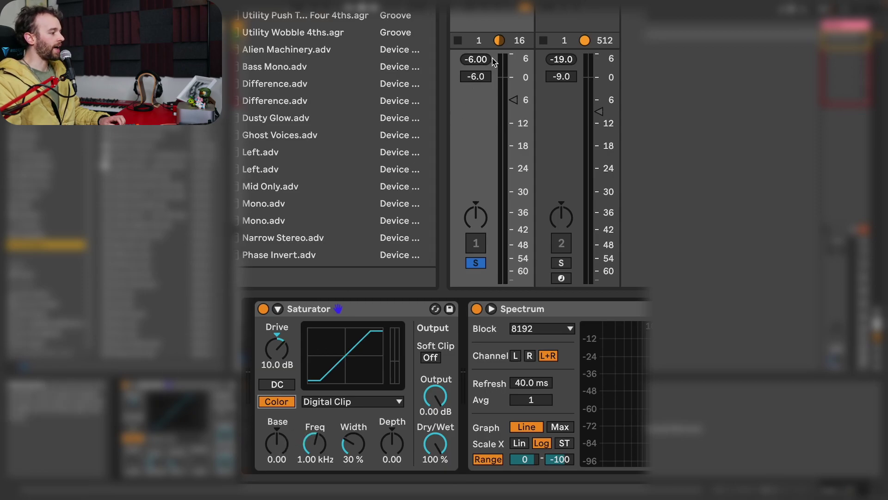
key("space")
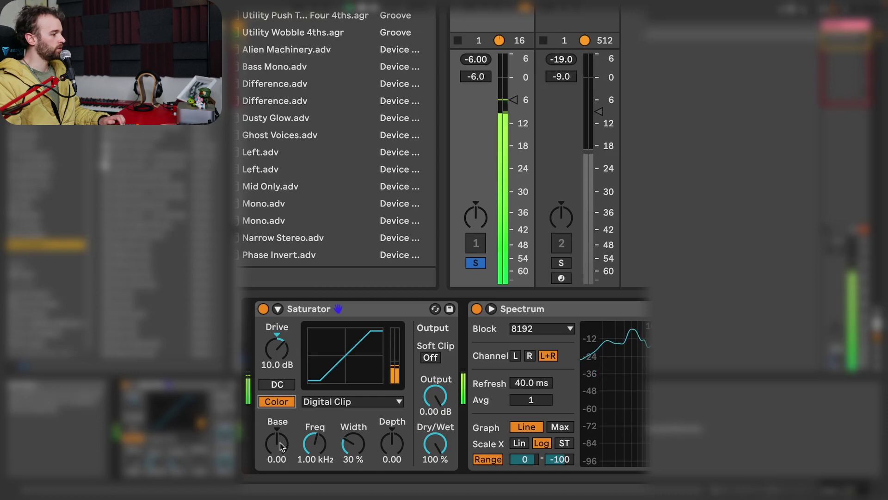
left_click_drag(279, 442, 280, 414)
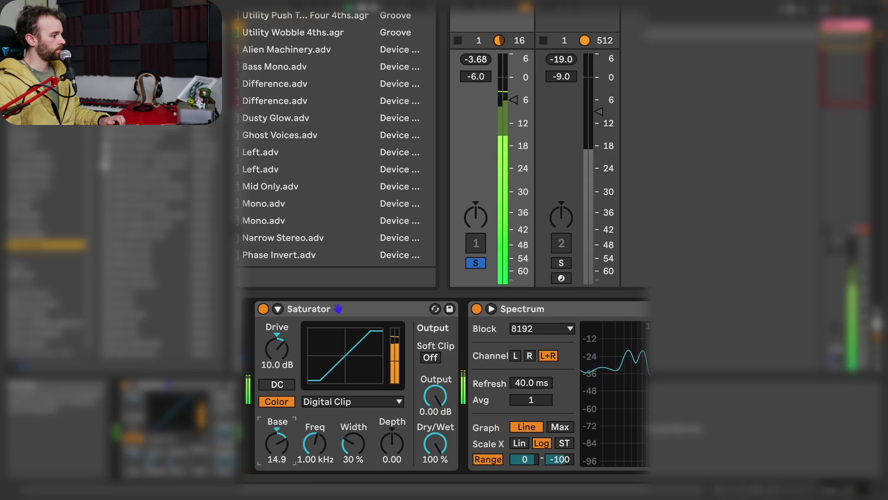
left_click_drag(279, 414, 280, 473)
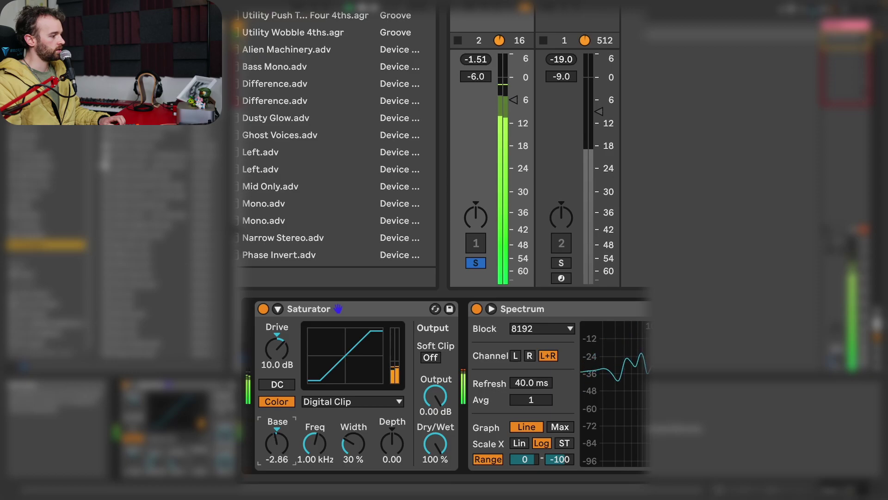
key("space")
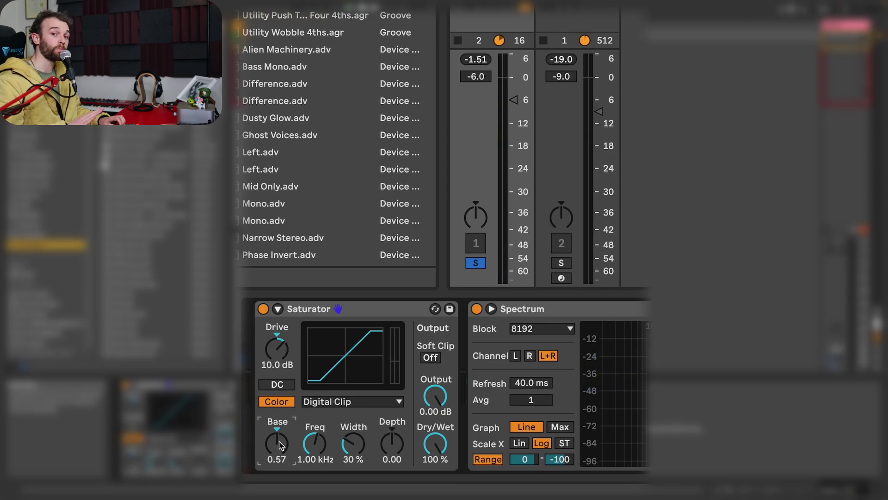
key("Delete")
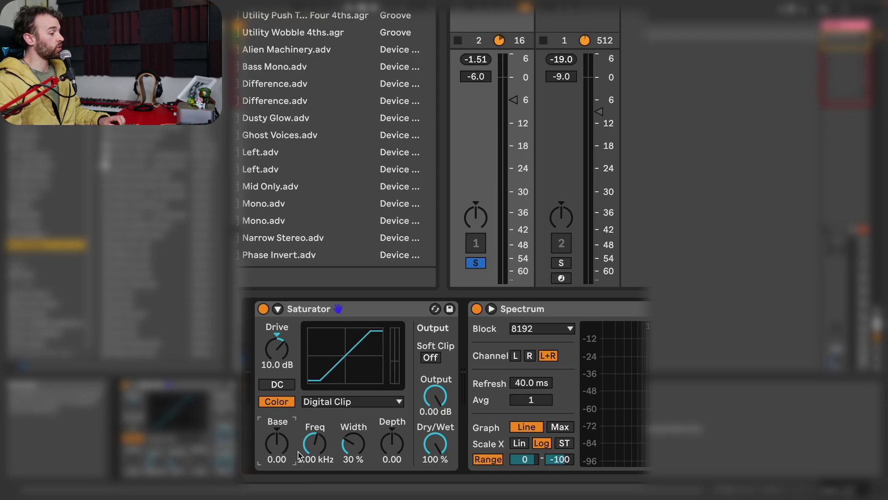
- Play the break and sweep the Saturator's Depth to examine its effect on the Break track's peak level
key("space")
left_click(392, 445)
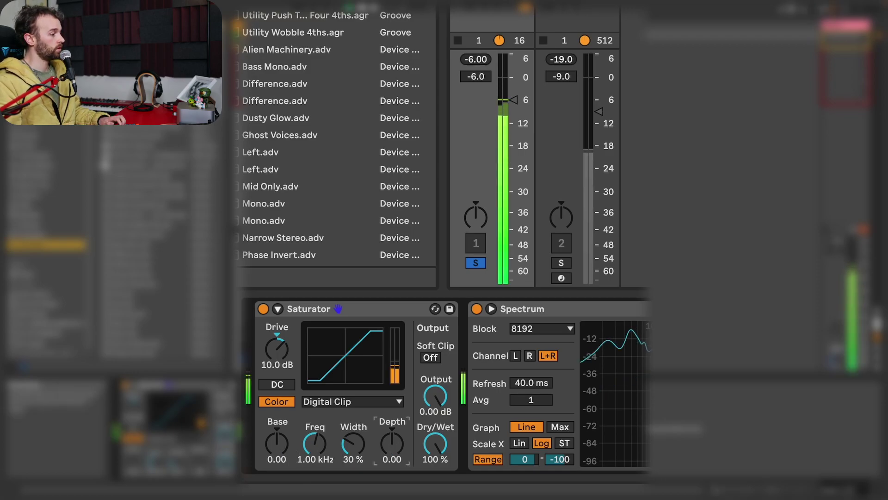
mouse_move(391, 445)
left_mouse_down()
mouse_move(392, 435)
mouse_move(392, 458)
left_mouse_up()
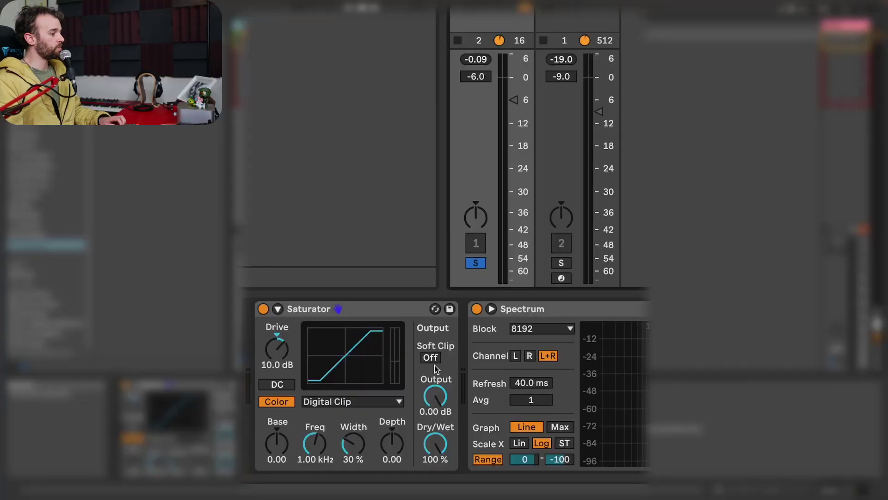
- Turn on the Break track's Saturator Soft Clip, play the break, and set Base to 19.4 and Depth to 11.0
left_click(431, 359)
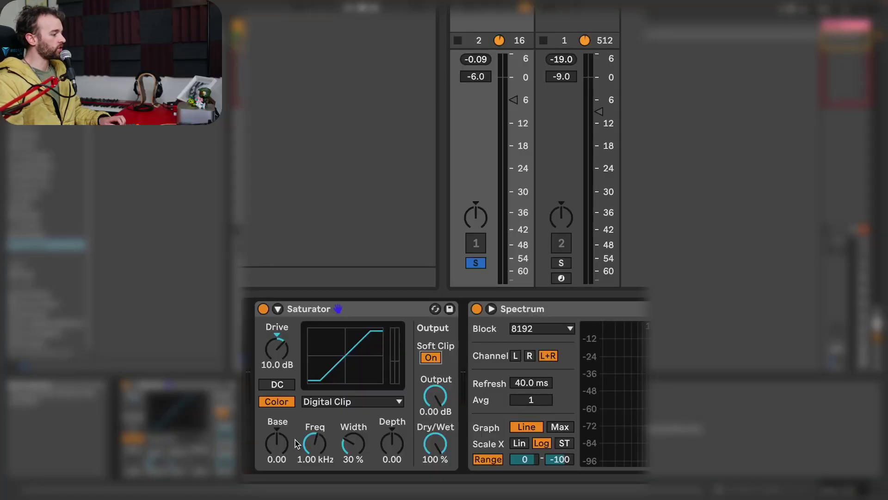
key("space")
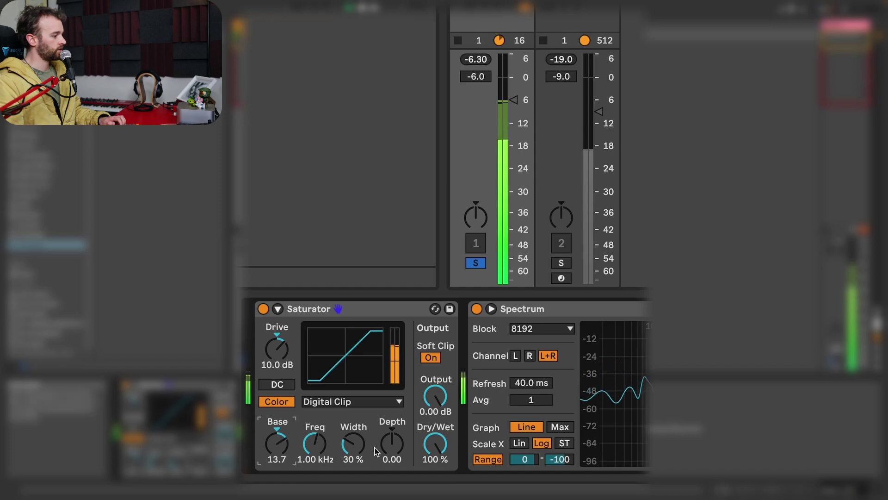
left_click_drag(277, 456, 277, 448)
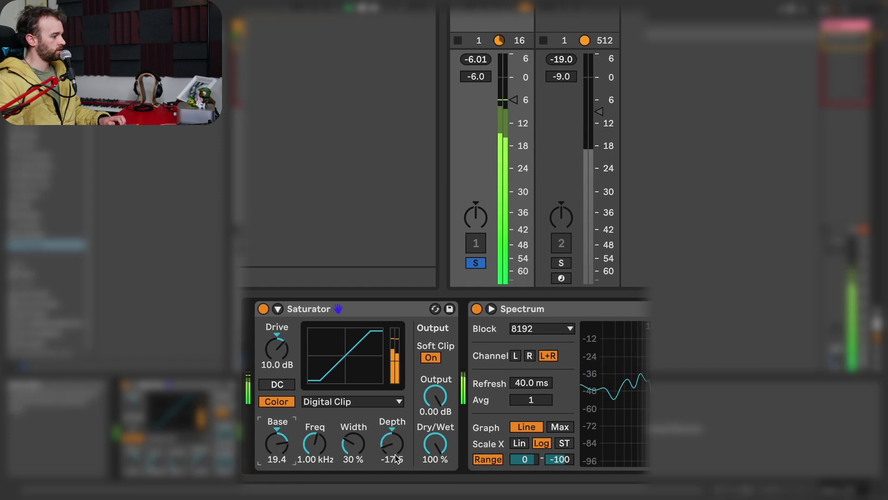
mouse_move(394, 455)
left_mouse_down()
mouse_move(394, 419)
mouse_move(394, 456)
left_mouse_up()
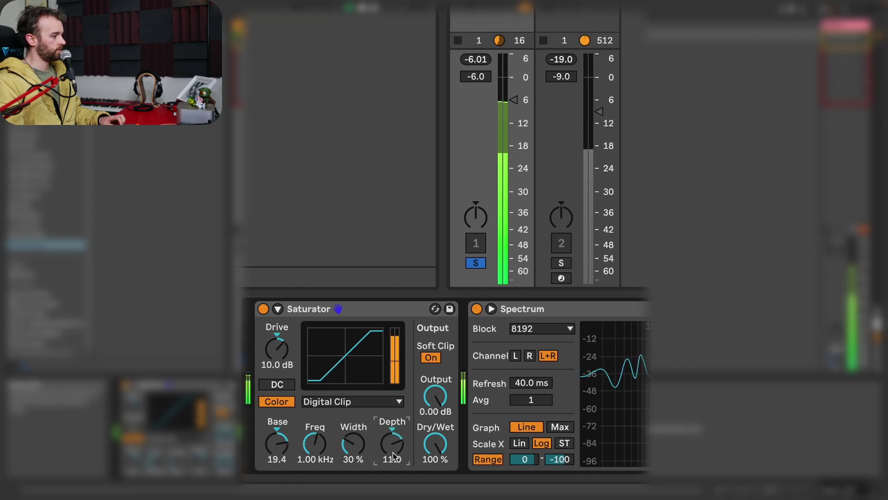